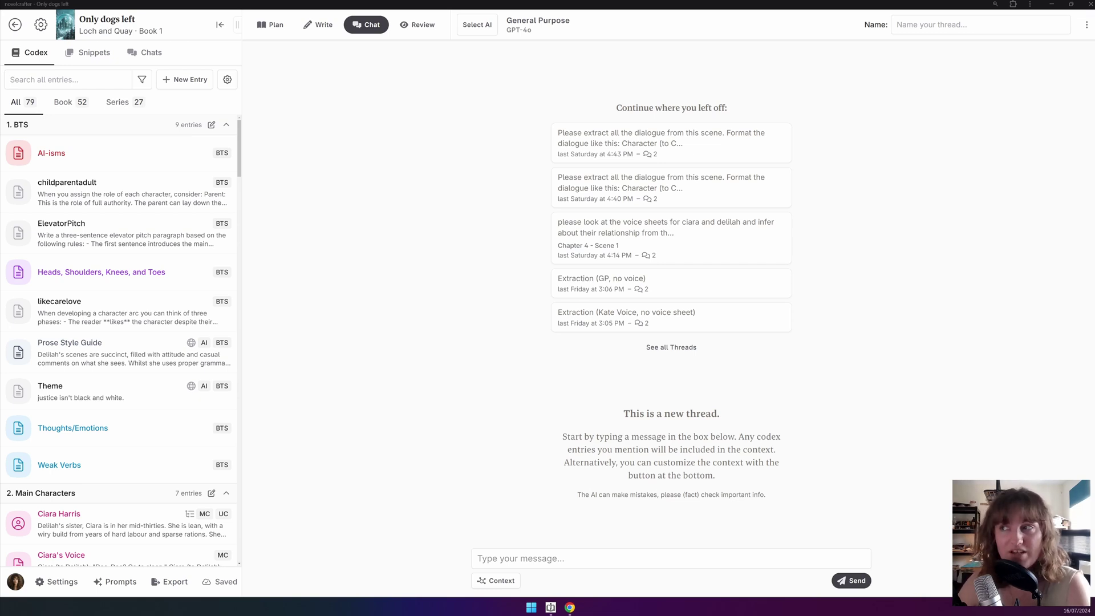
# - Browse the chat threads: try then dismiss a new empty thread, reopen the dialogue-extraction chat, and start a blank chat
pyautogui.click(623, 152)
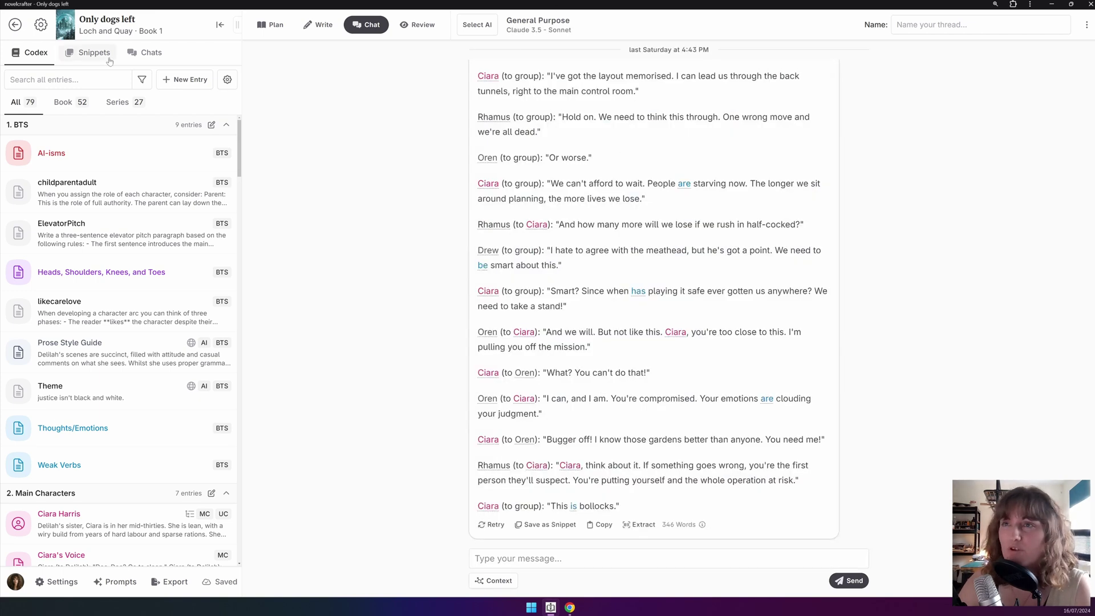
pyautogui.click(150, 54)
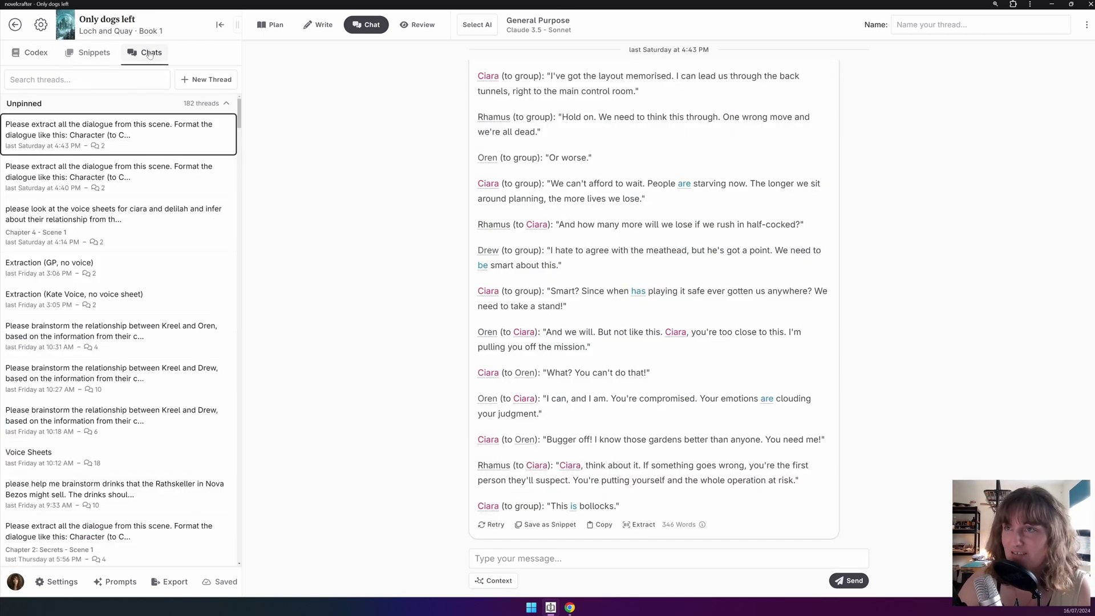
pyautogui.click(208, 86)
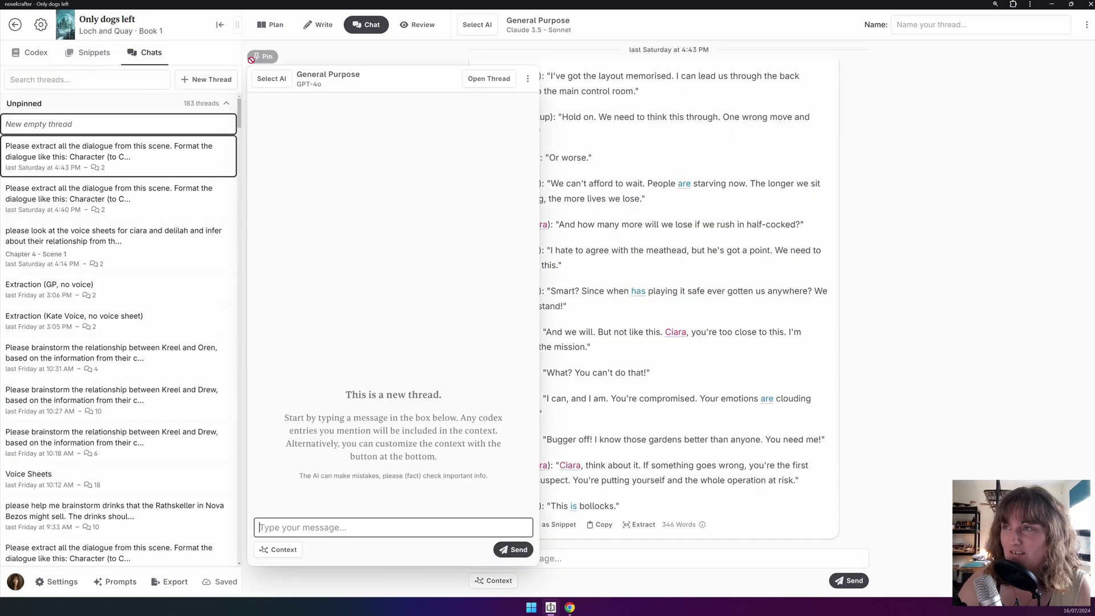
pyautogui.click(478, 83)
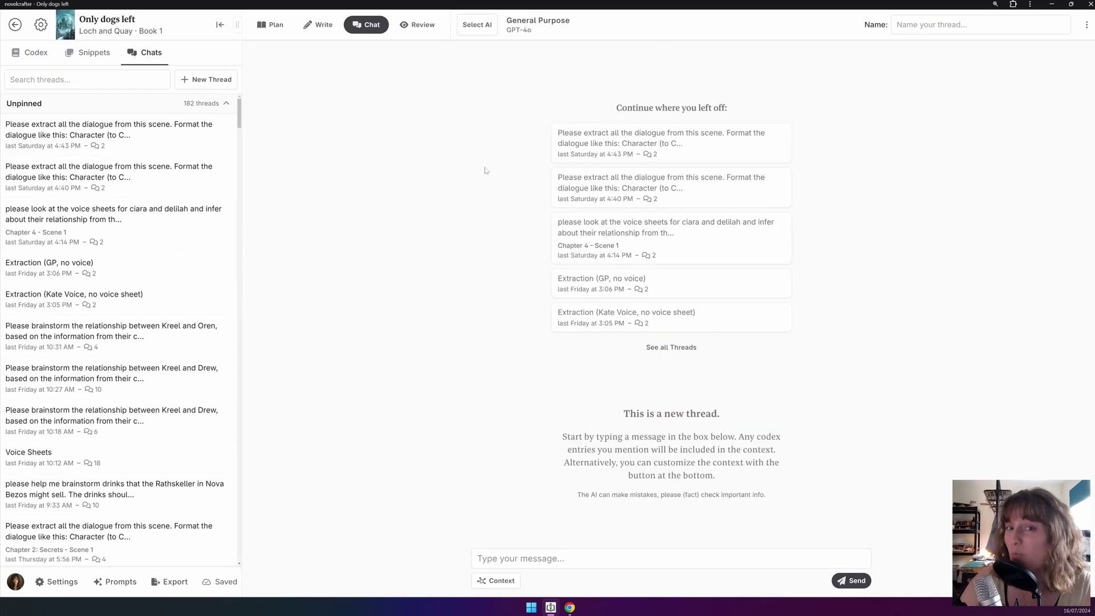
pyautogui.click(632, 132)
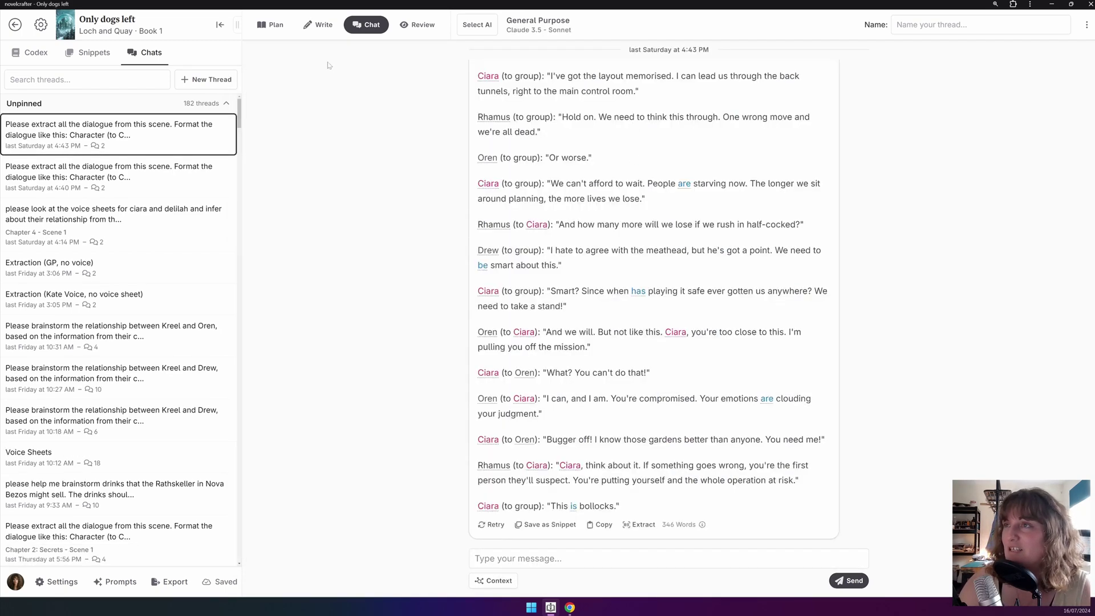
pyautogui.click(363, 30)
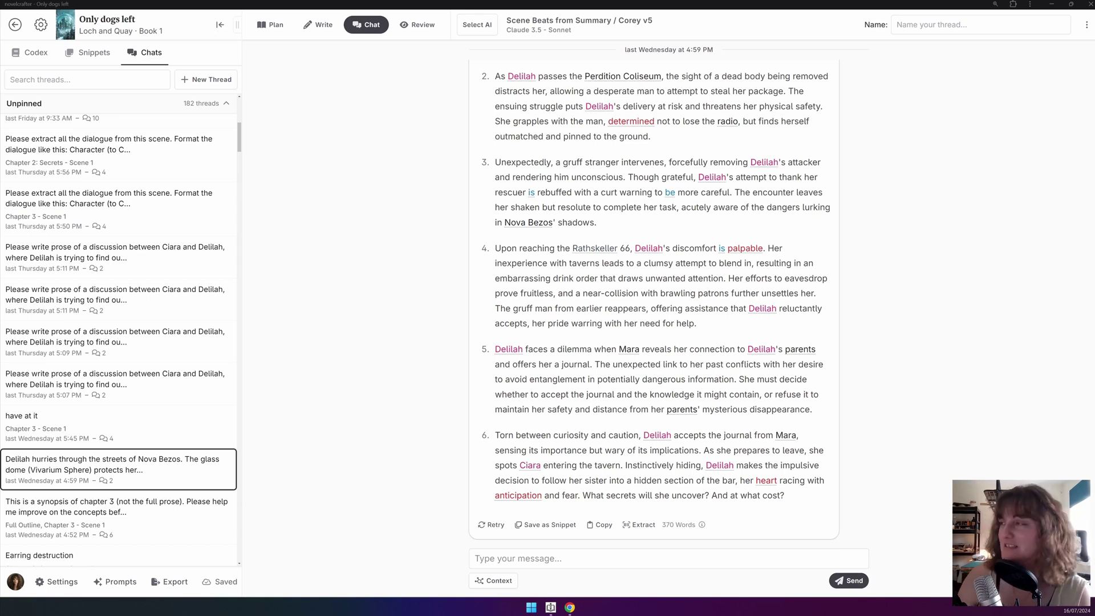
# - Rename the scene-beats thread to 'Beat Generation.'
pyautogui.click(897, 24)
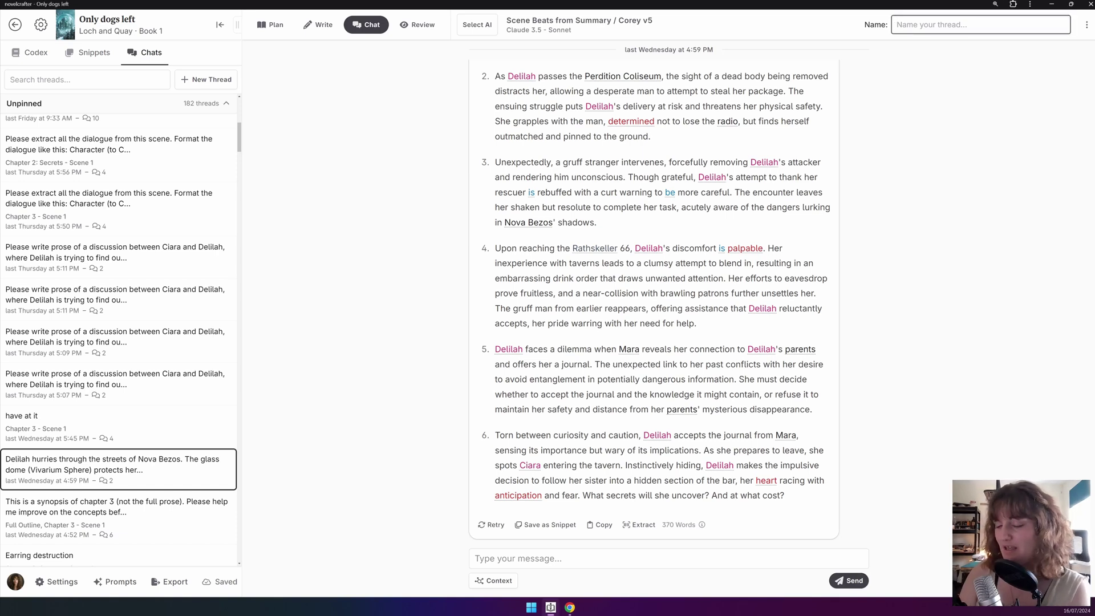
pyautogui.write('Beta')
pyautogui.press('BackSpace')
pyautogui.press('BackSpace')
pyautogui.write('at ')
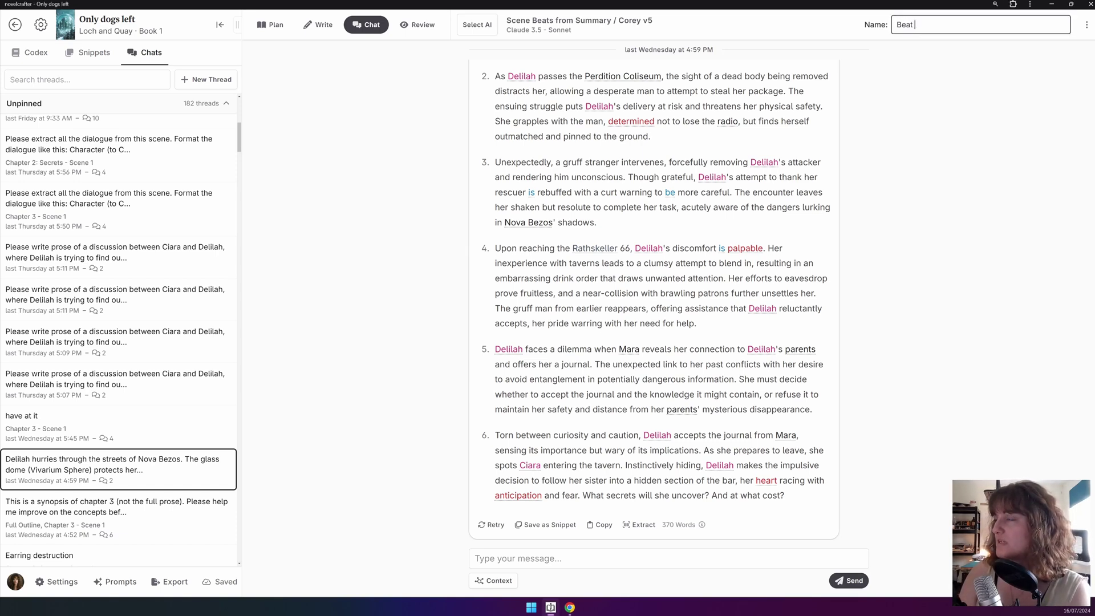
pyautogui.write('Generation.')
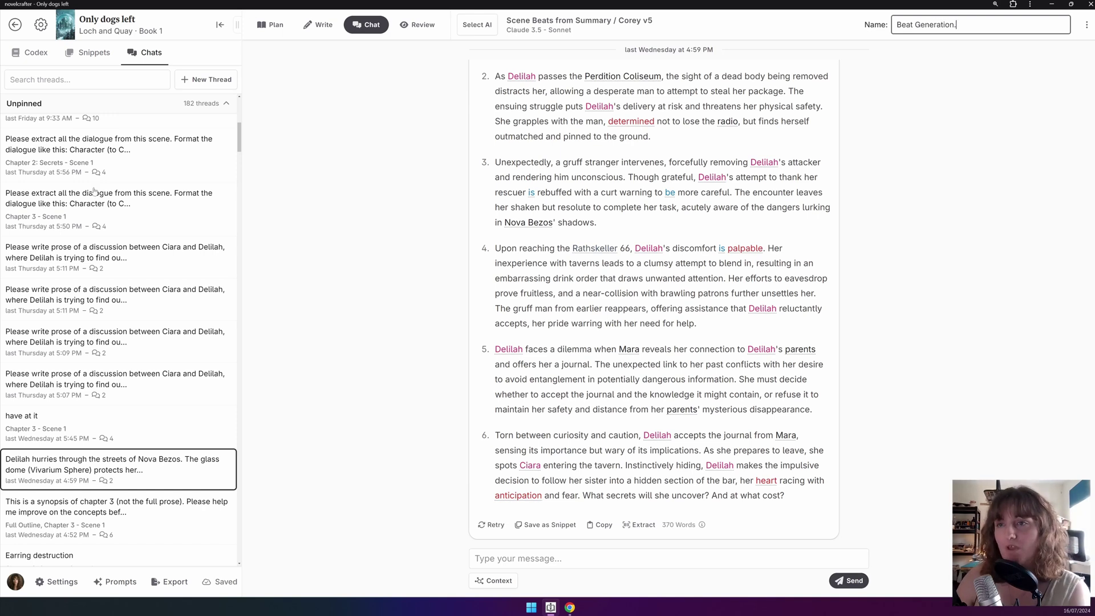
pyautogui.press('Return')
# - Rename the Chapter 3 dialogue-extraction thread to 'Voice Sheet Extraction' and search threads for 'voice sheet'
pyautogui.click(179, 212)
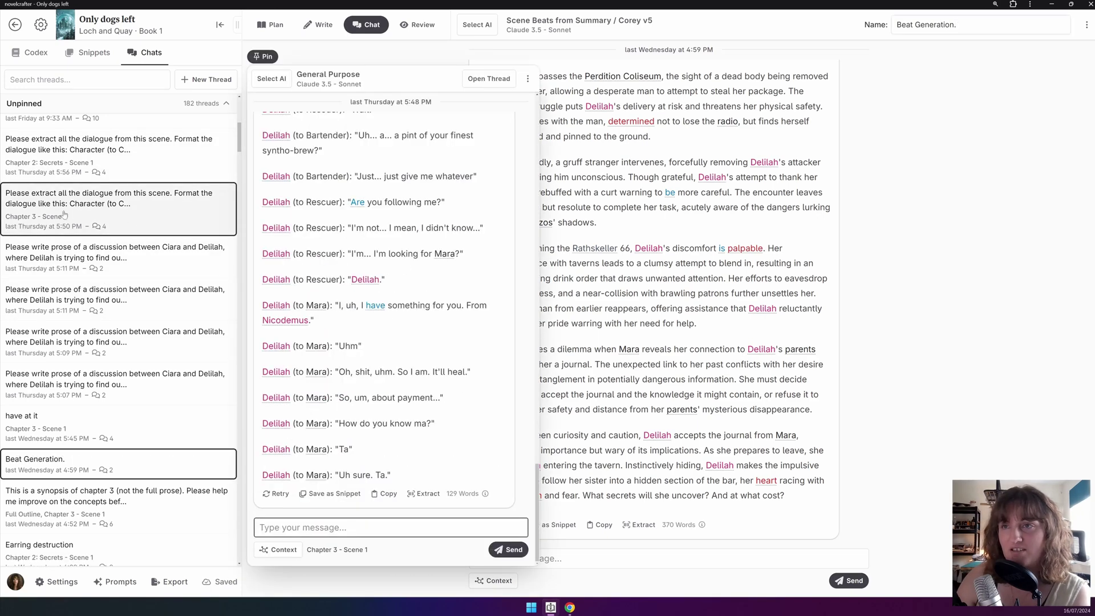
pyautogui.click(489, 80)
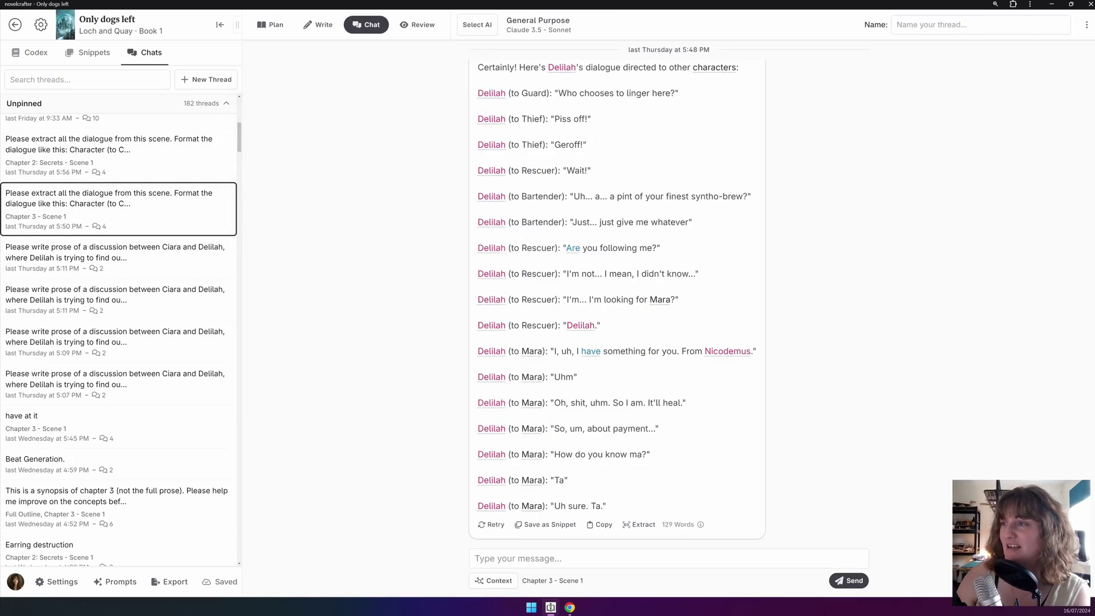
pyautogui.click(969, 25)
pyautogui.write('Voice Sheet')
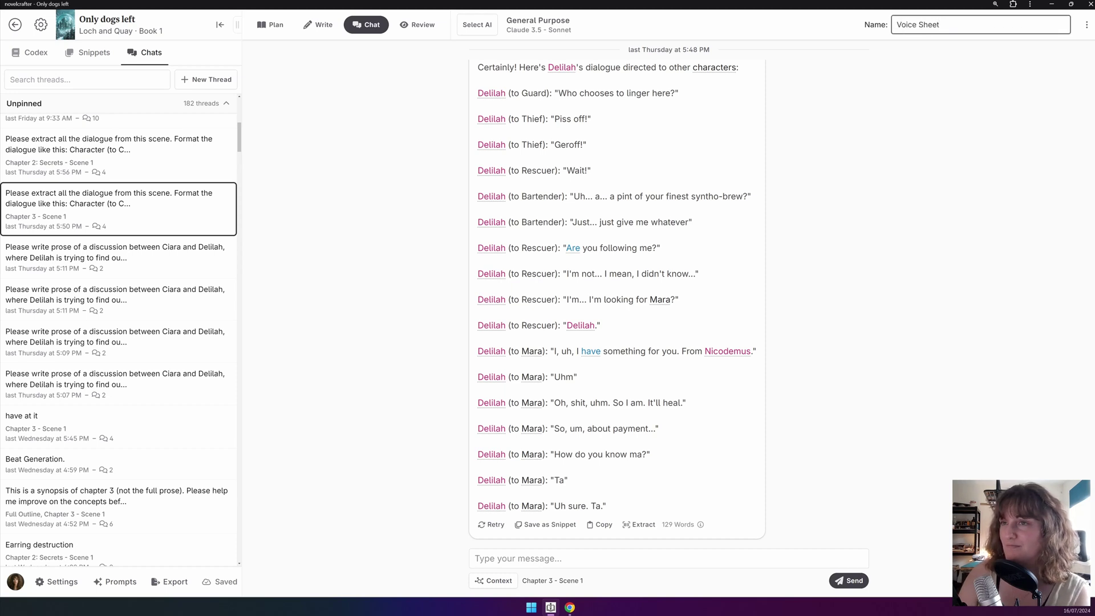
pyautogui.write(' Extraction')
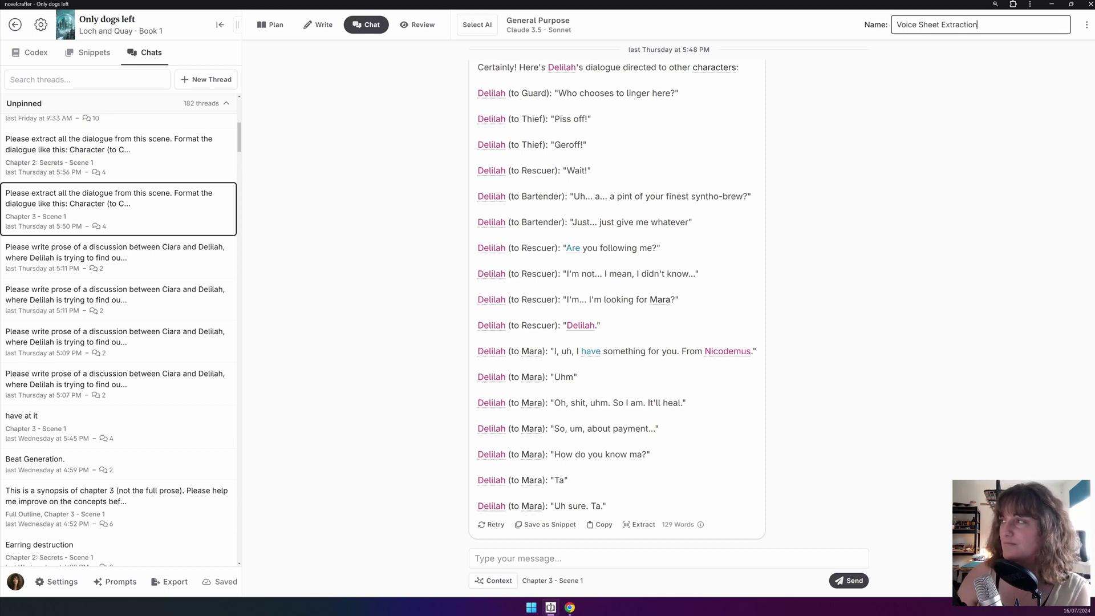
pyautogui.click(1000, 155)
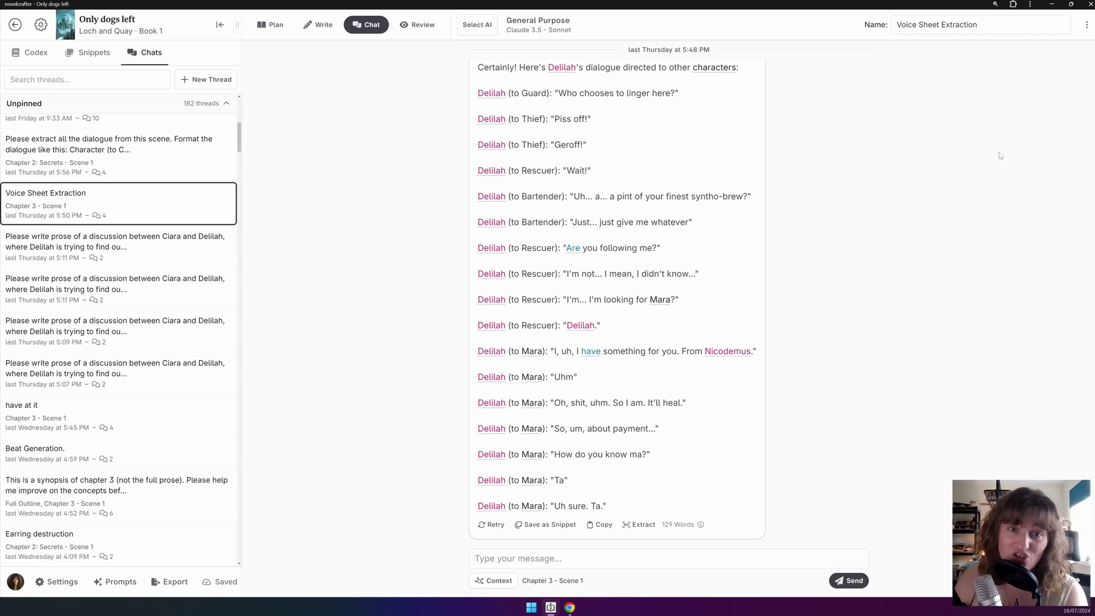
pyautogui.write('voice sheet')
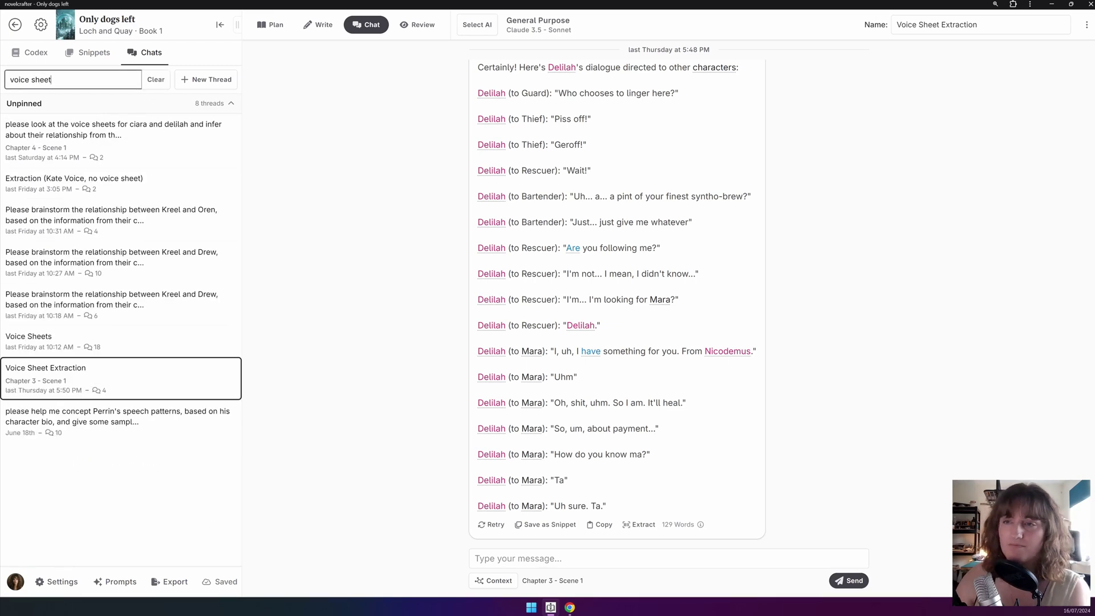
# - Preview the Voice Sheets thread, then browse the available AI models and prompt categories
pyautogui.click(147, 350)
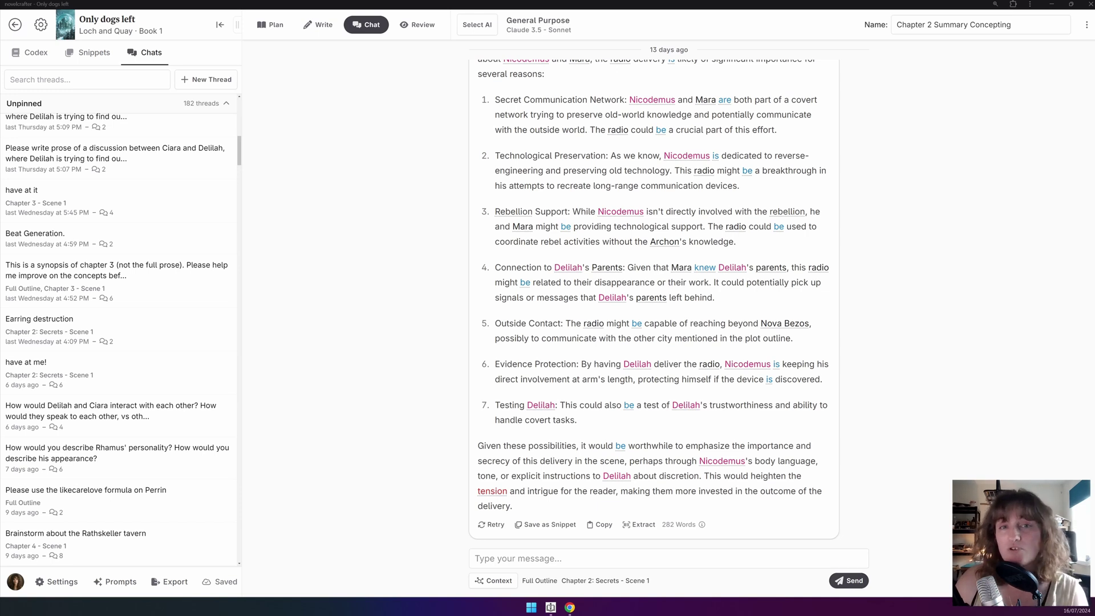
pyautogui.click(531, 29)
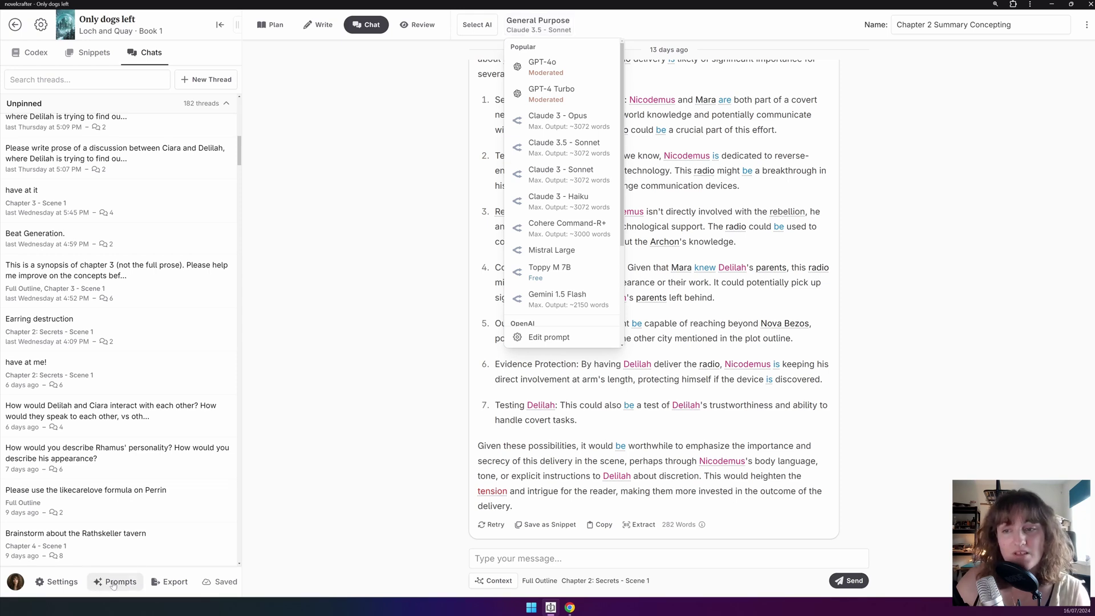
pyautogui.click(482, 27)
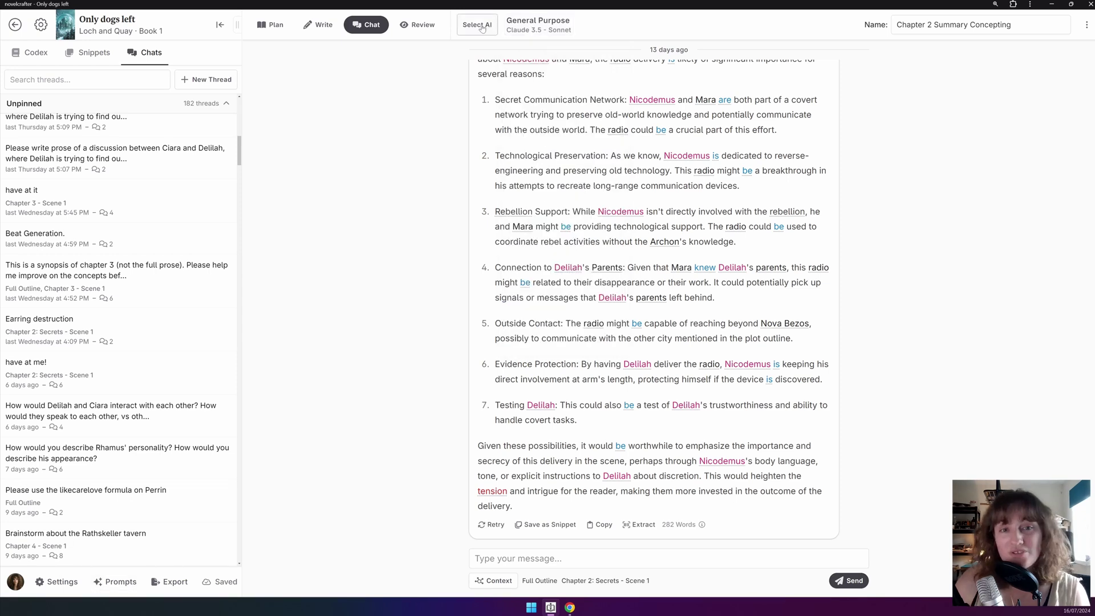
pyautogui.click(482, 26)
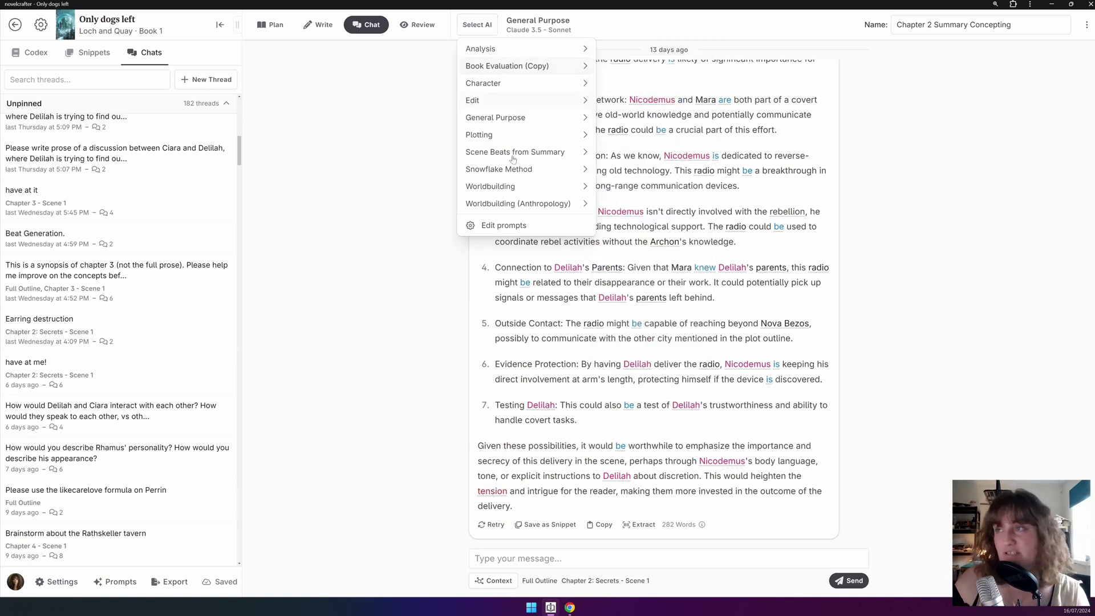
pyautogui.moveTo(512, 168)
pyautogui.moveTo(534, 116)
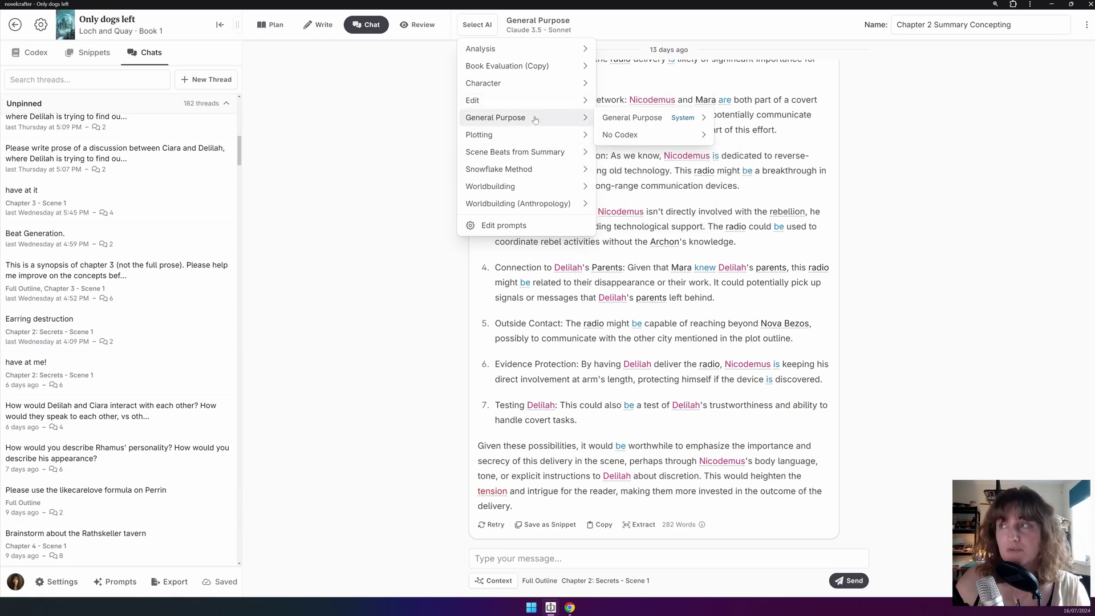
pyautogui.moveTo(703, 119)
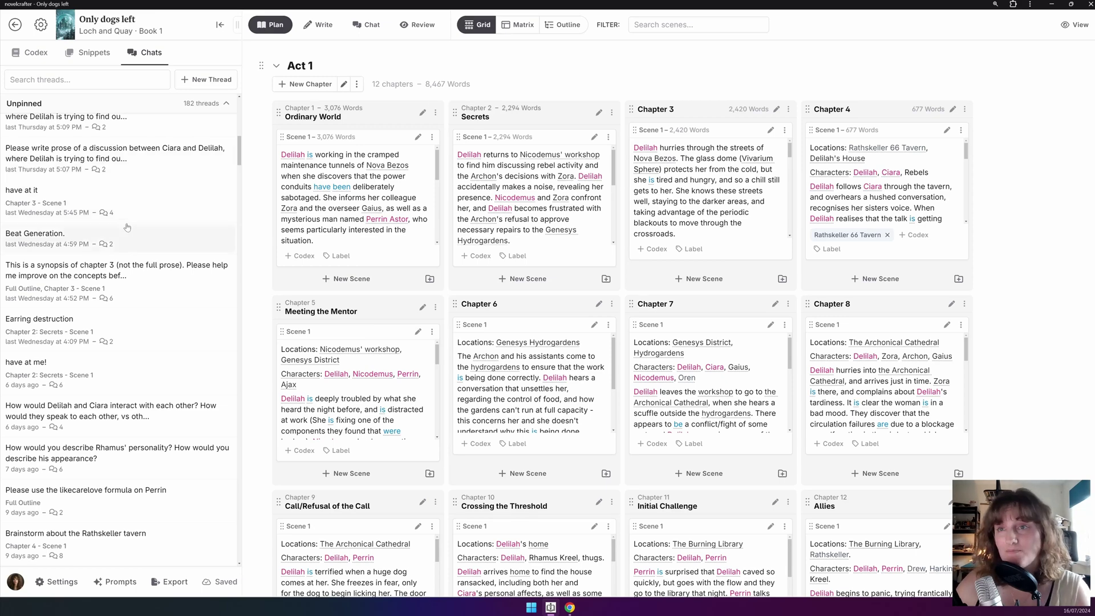
# - Dock the 'likecarelove formula on Perrin' chat beside the plan and switch the workspace to Review
pyautogui.click(179, 512)
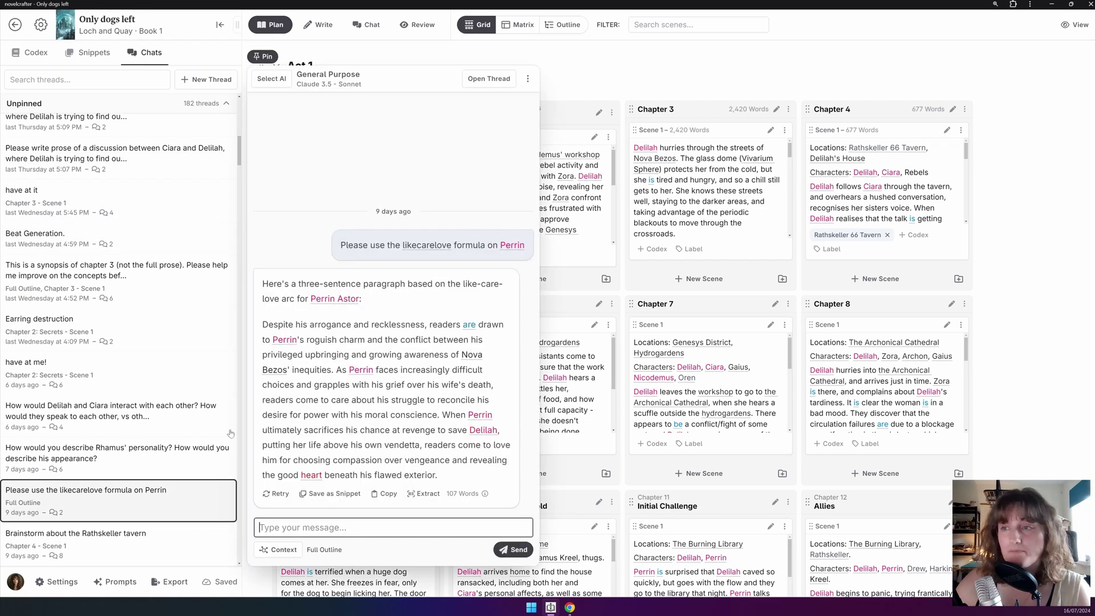
pyautogui.click(267, 57)
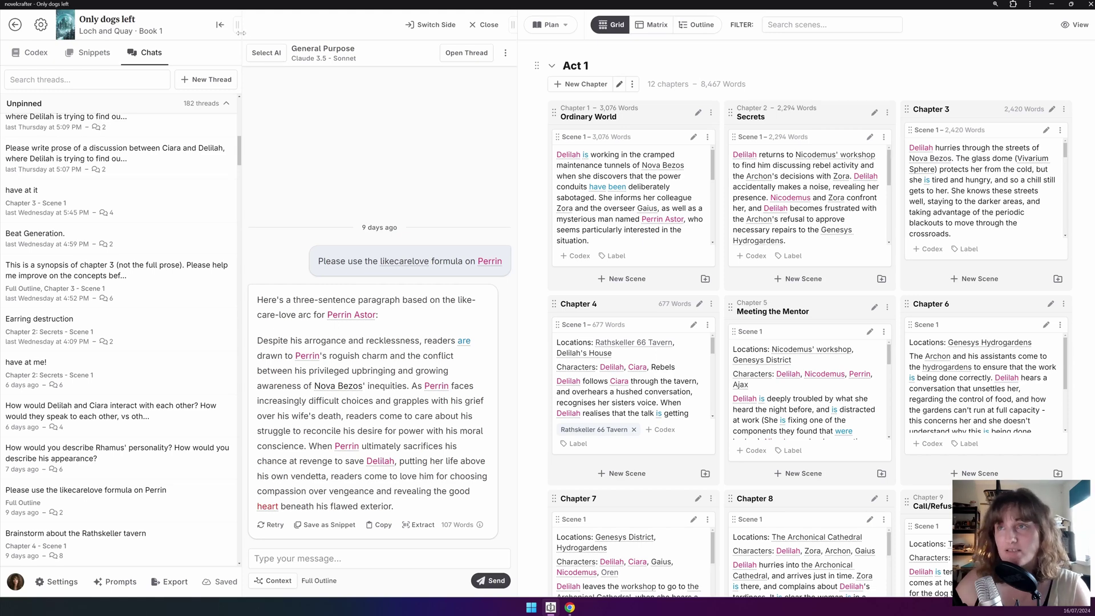
pyautogui.click(548, 25)
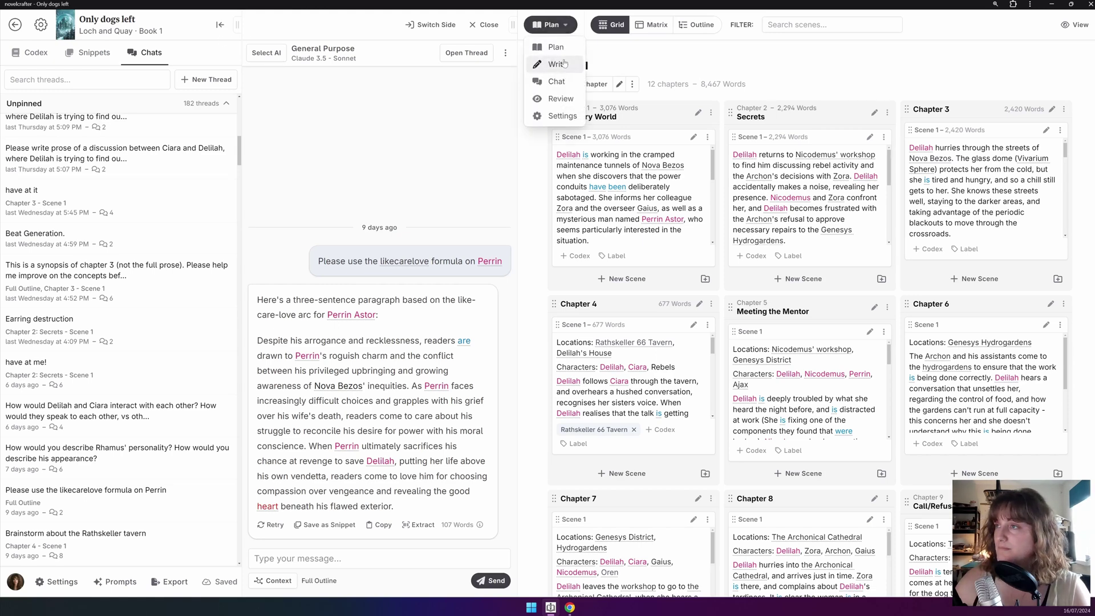
pyautogui.click(558, 64)
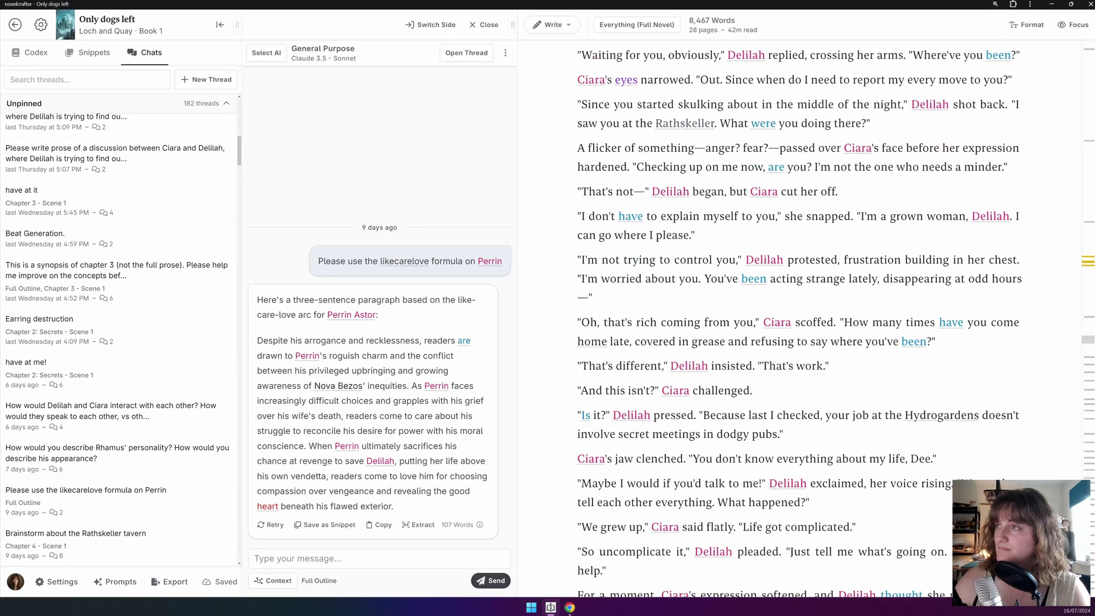
pyautogui.click(552, 25)
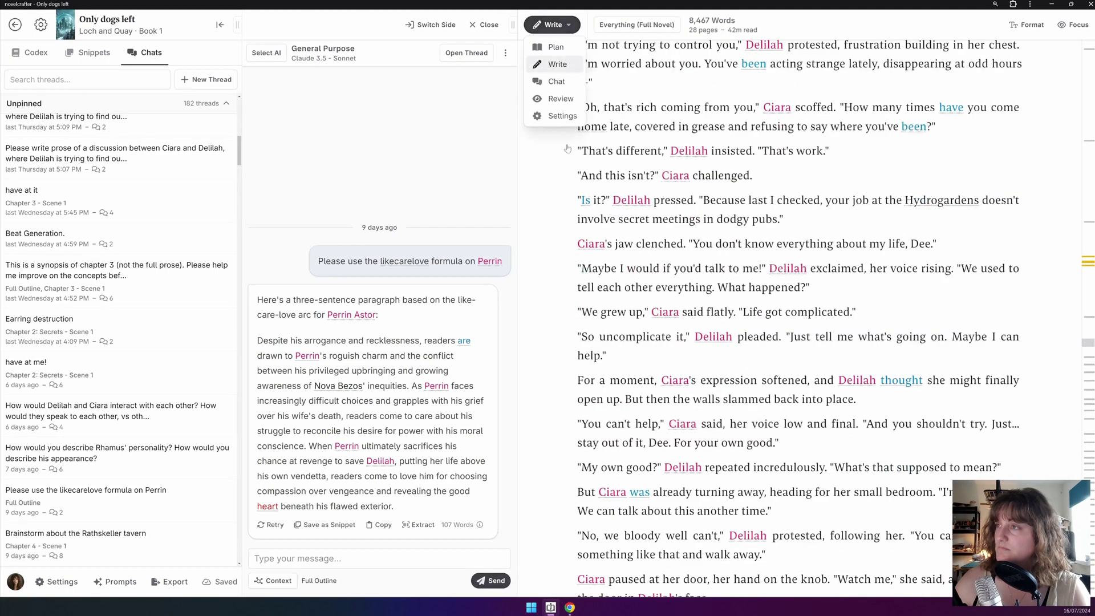
pyautogui.click(560, 99)
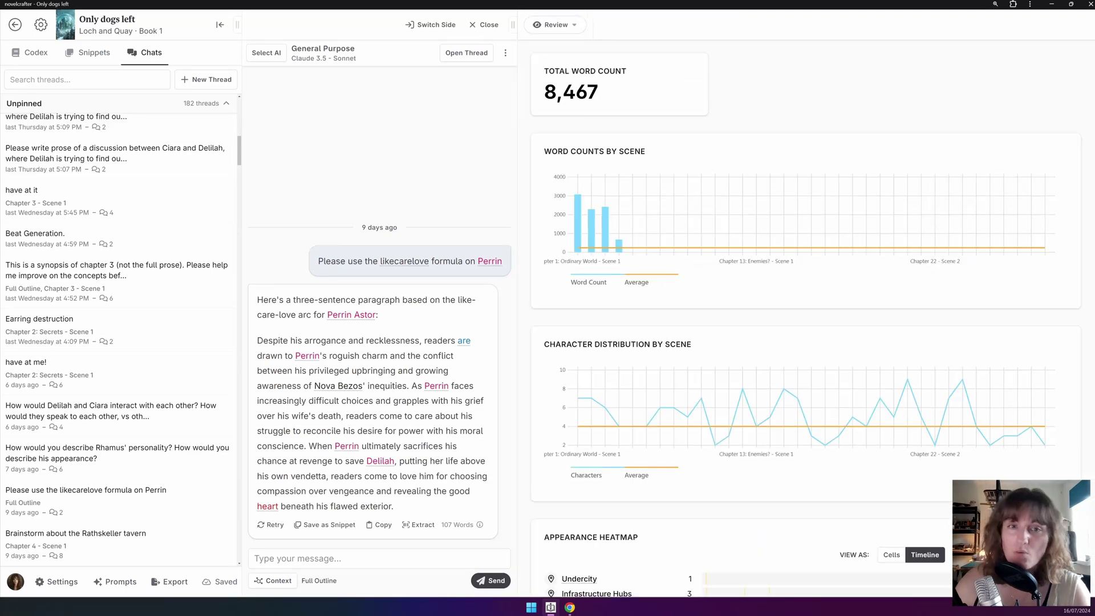
# - Move the chat to the other side and back, collapse the sidebar, and close the chat
pyautogui.click(430, 24)
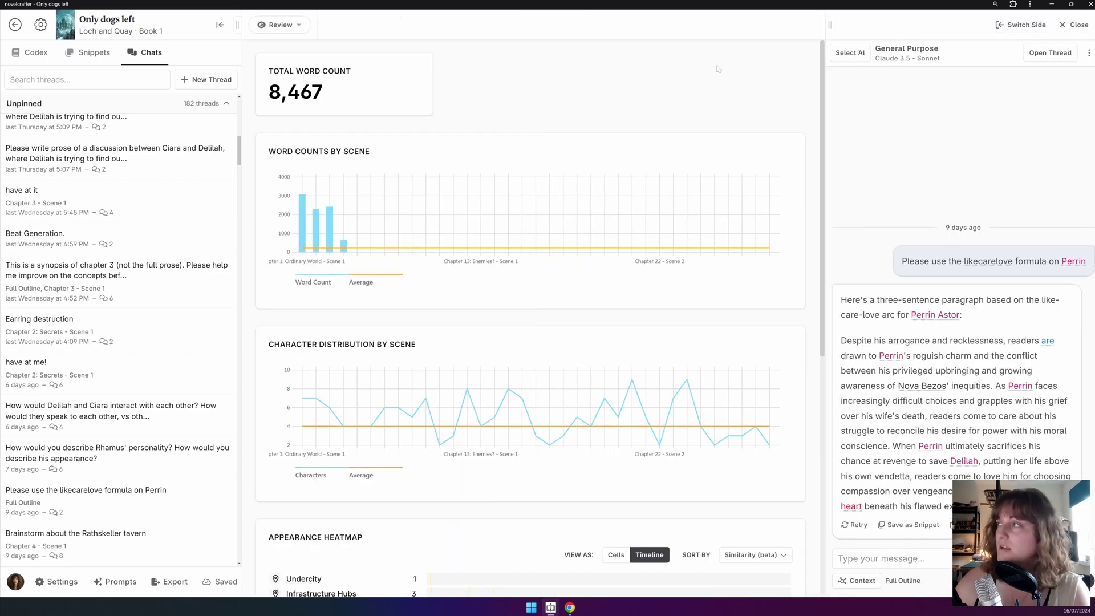
pyautogui.click(1015, 26)
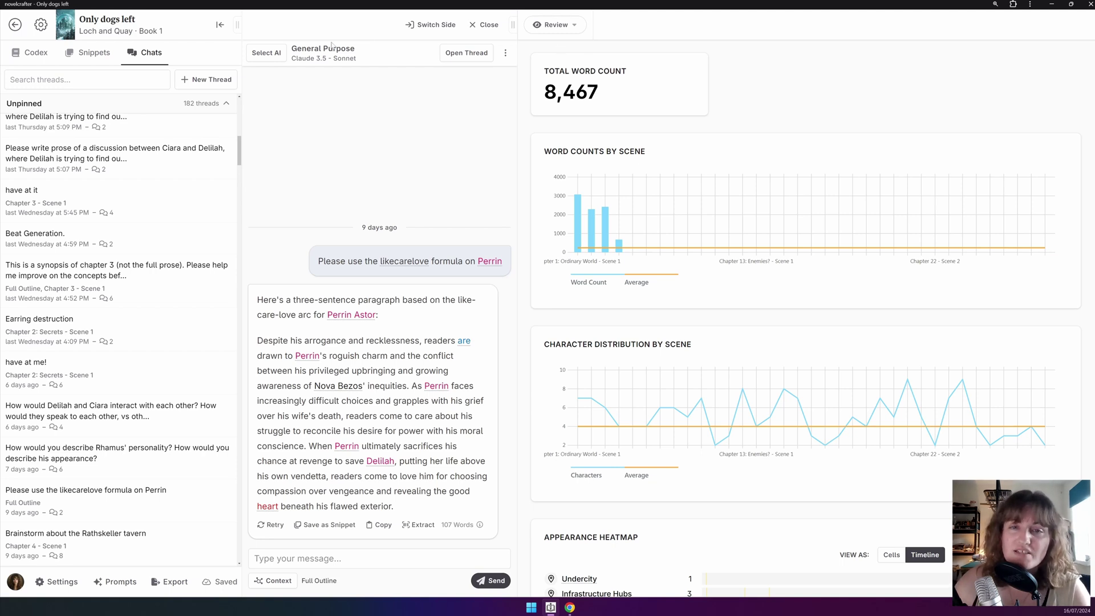
pyautogui.click(219, 25)
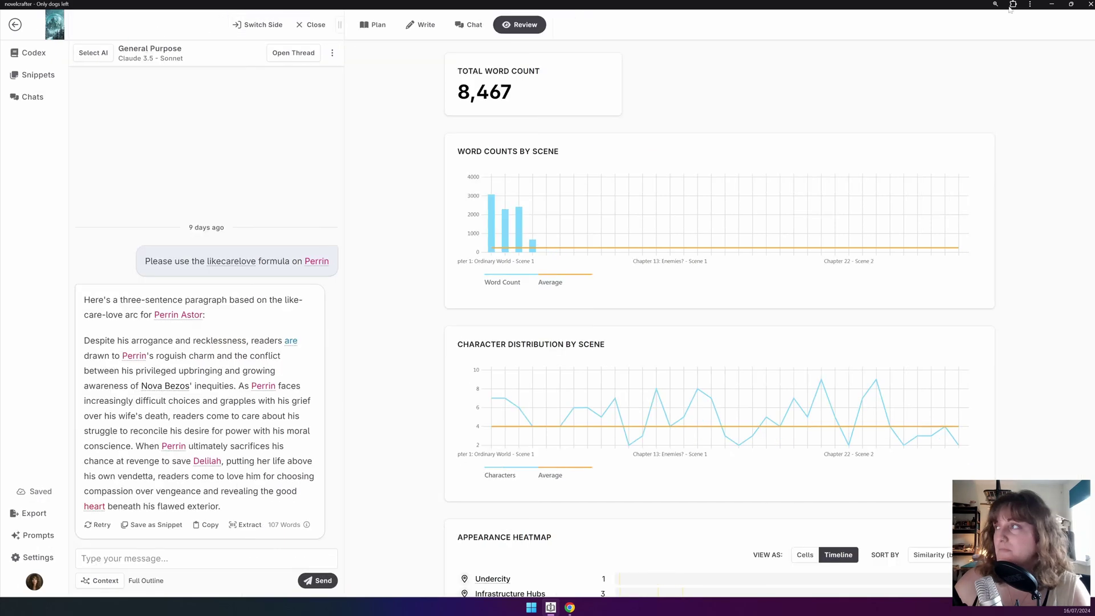
pyautogui.click(311, 25)
# - Open the latest dialogue-extraction thread from the Chats list and shrink the app window
pyautogui.click(29, 57)
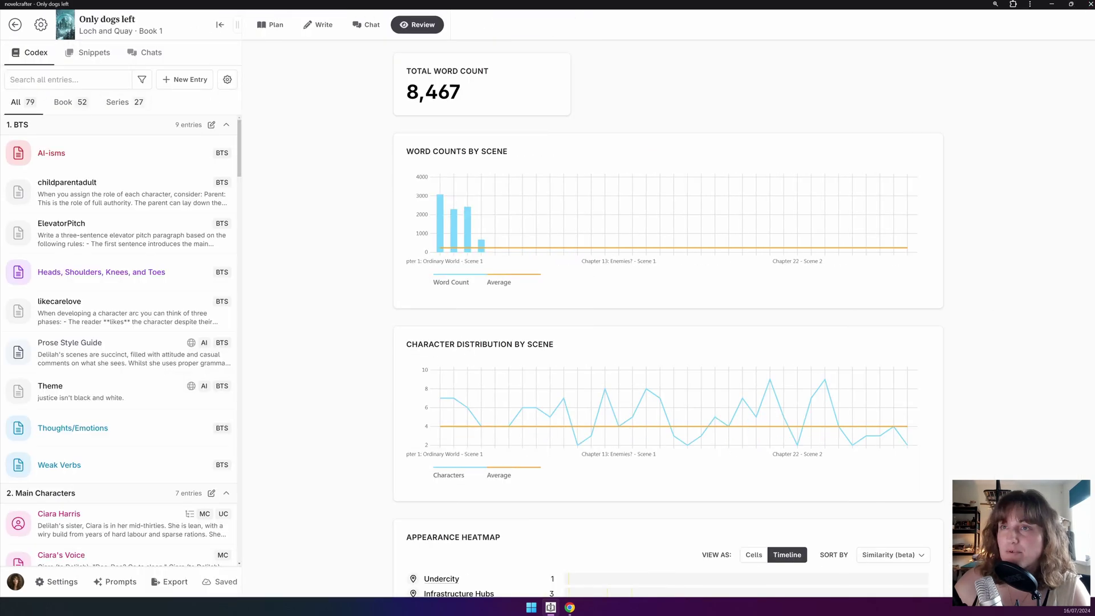
pyautogui.click(138, 56)
pyautogui.click(108, 136)
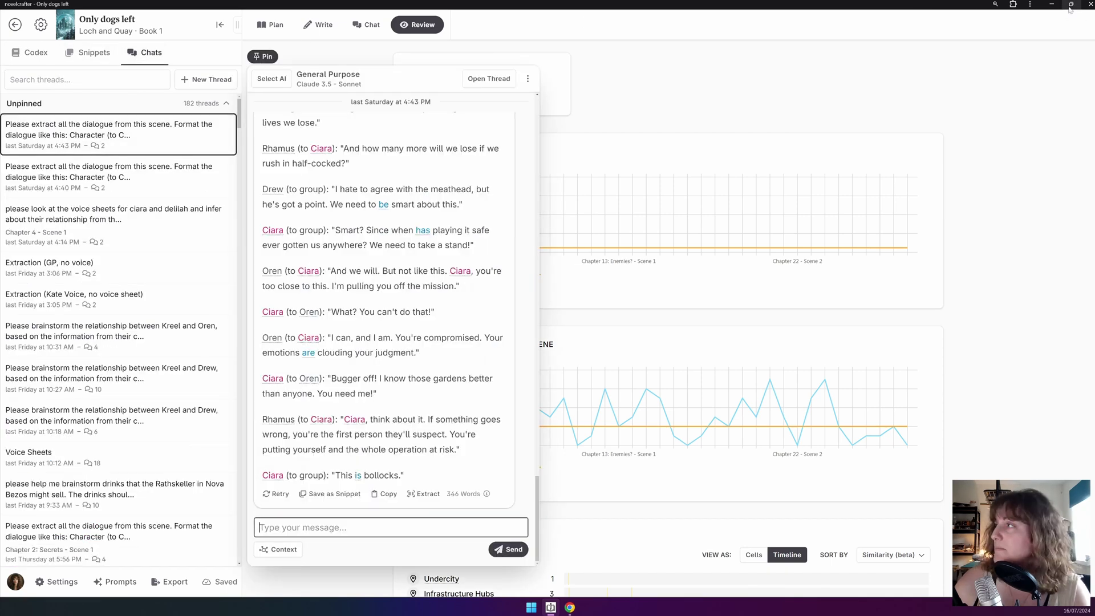
pyautogui.click(1071, 4)
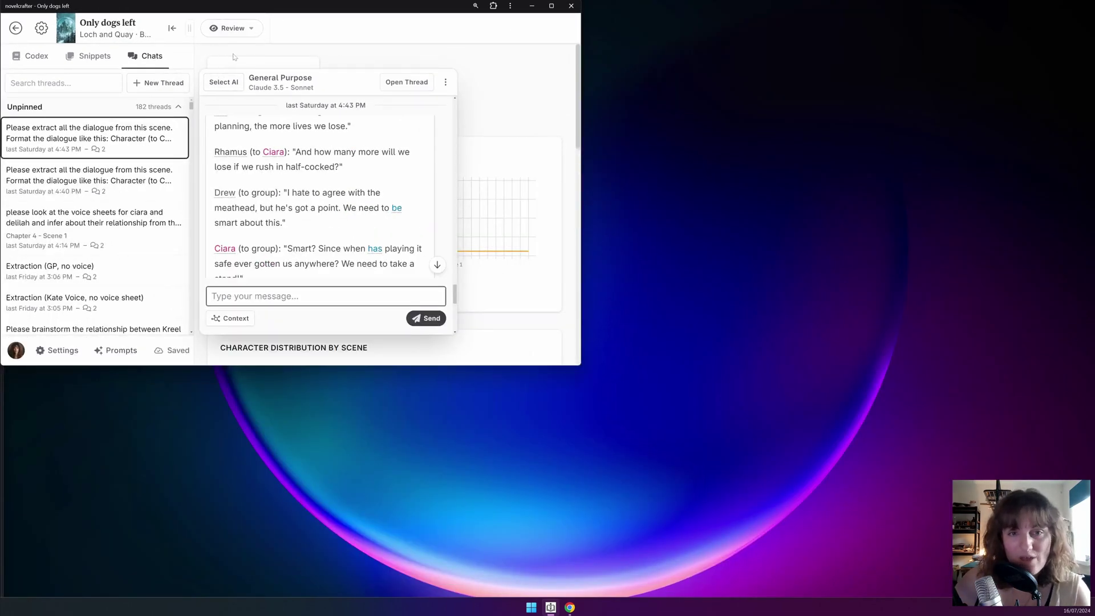
# - Restore NovelCrafter to a full-screen window
pyautogui.click(552, 6)
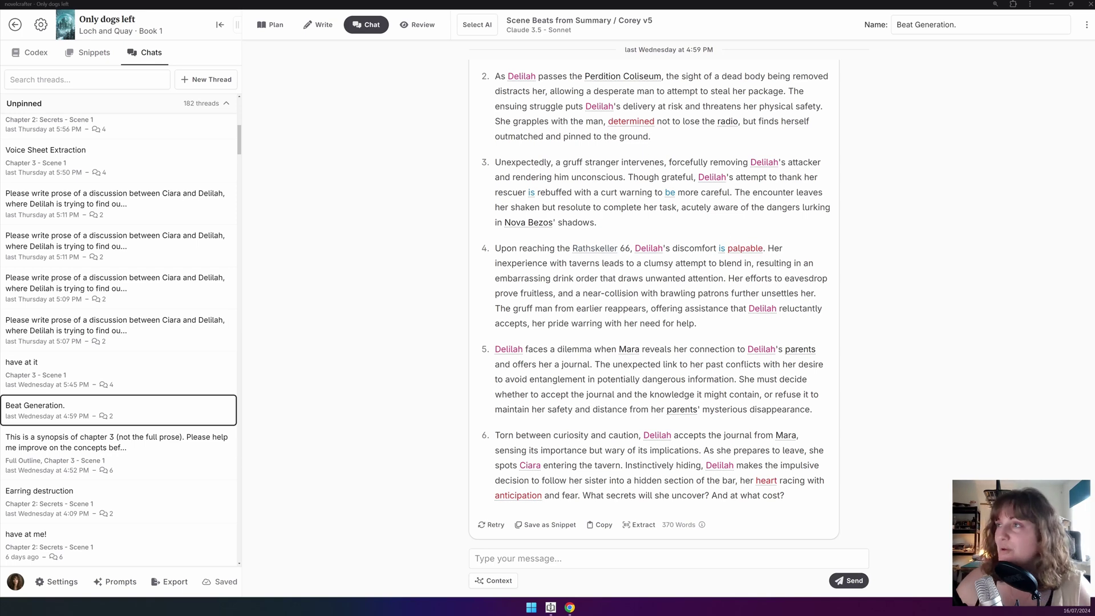
# - Extract and copy the six scene beats, then place the cursor in a new paragraph before Chapter 6
pyautogui.click(645, 524)
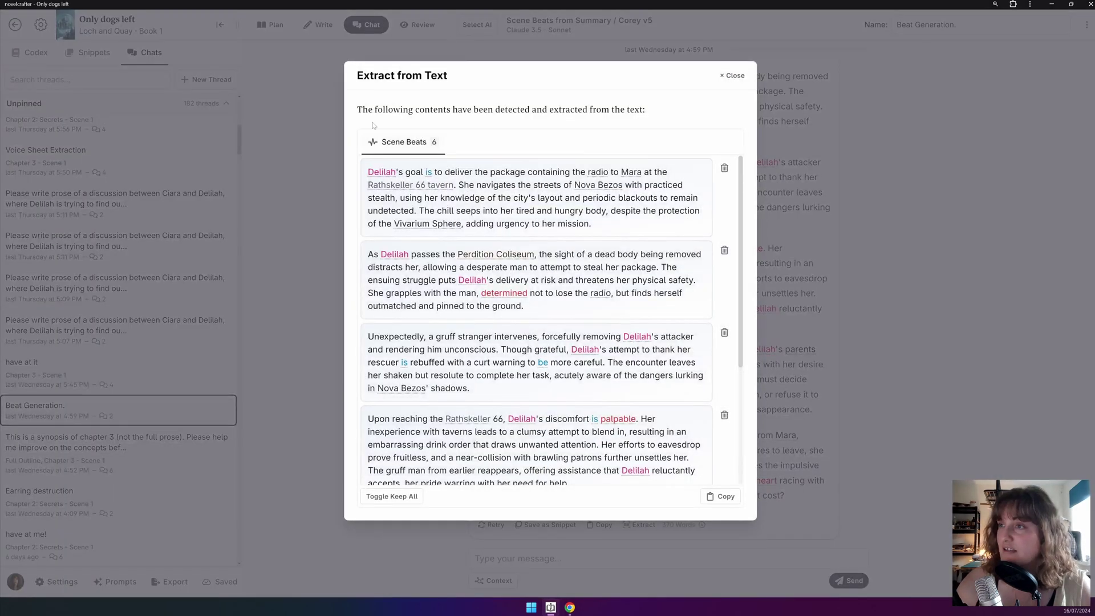
pyautogui.scroll(-3, 610, 246)
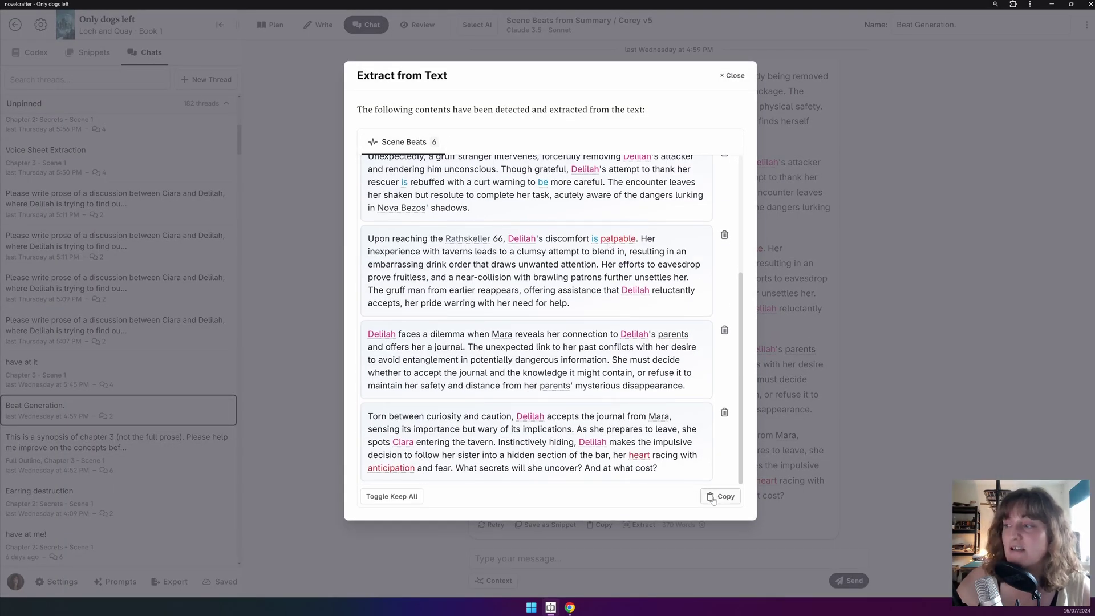
pyautogui.click(733, 75)
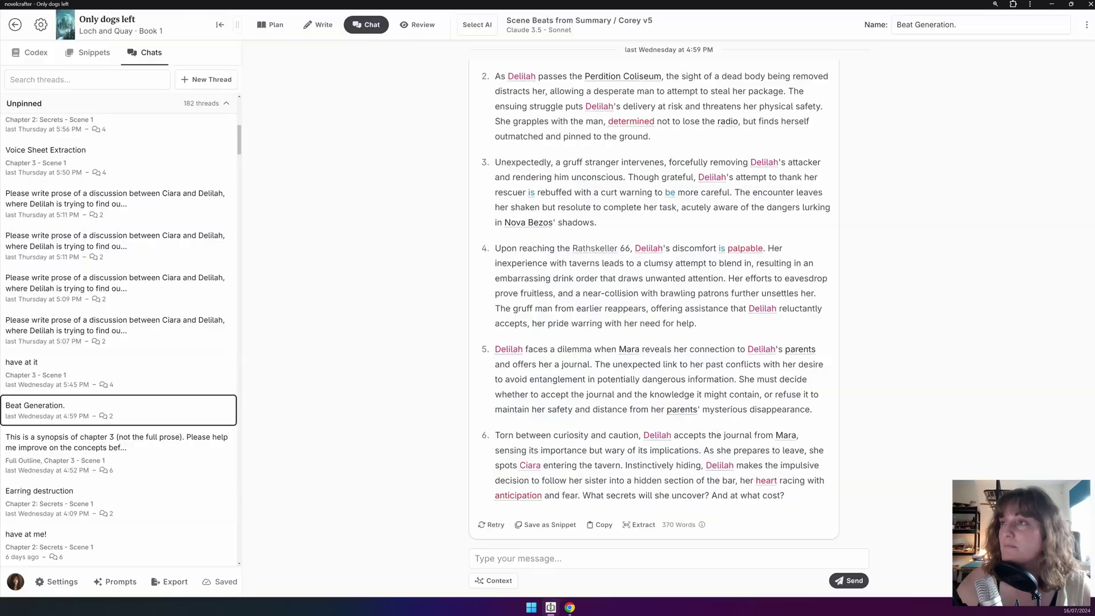
pyautogui.click(312, 24)
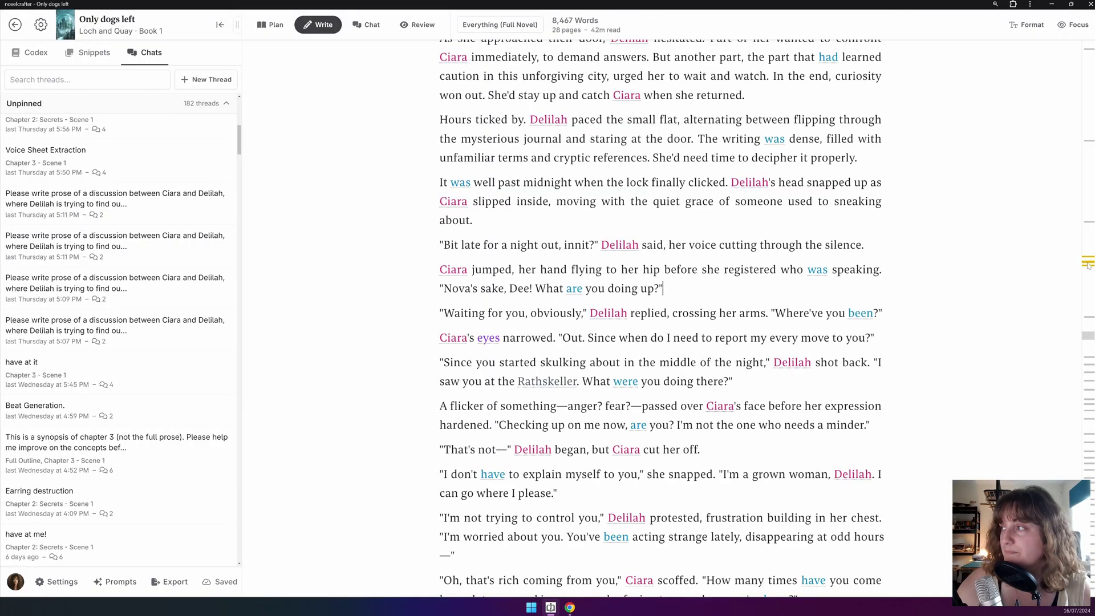
pyautogui.click(1090, 362)
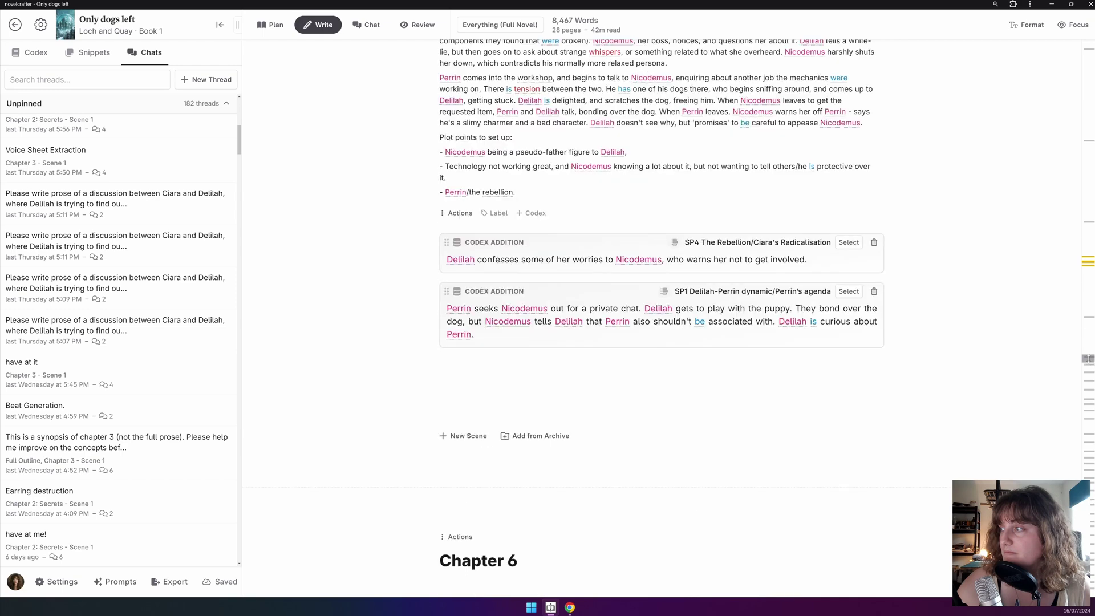
pyautogui.click(569, 375)
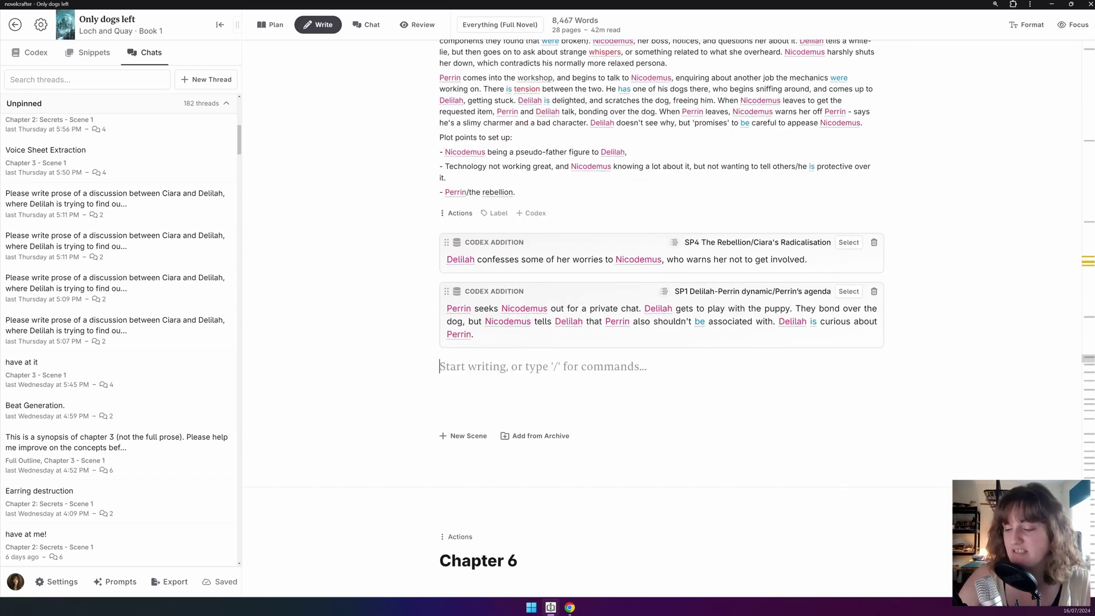
pyautogui.scroll(-10, 571, 377)
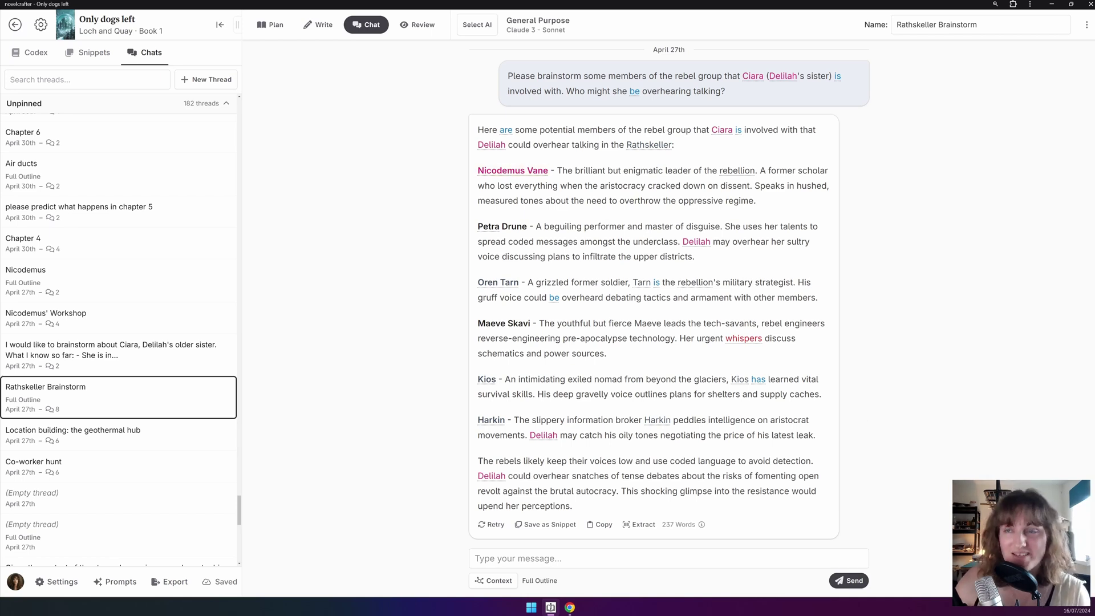
# - Extract codex entries from the rebel brainstorm reply, keep Petra Drune as a new entry, and review the list
pyautogui.click(639, 524)
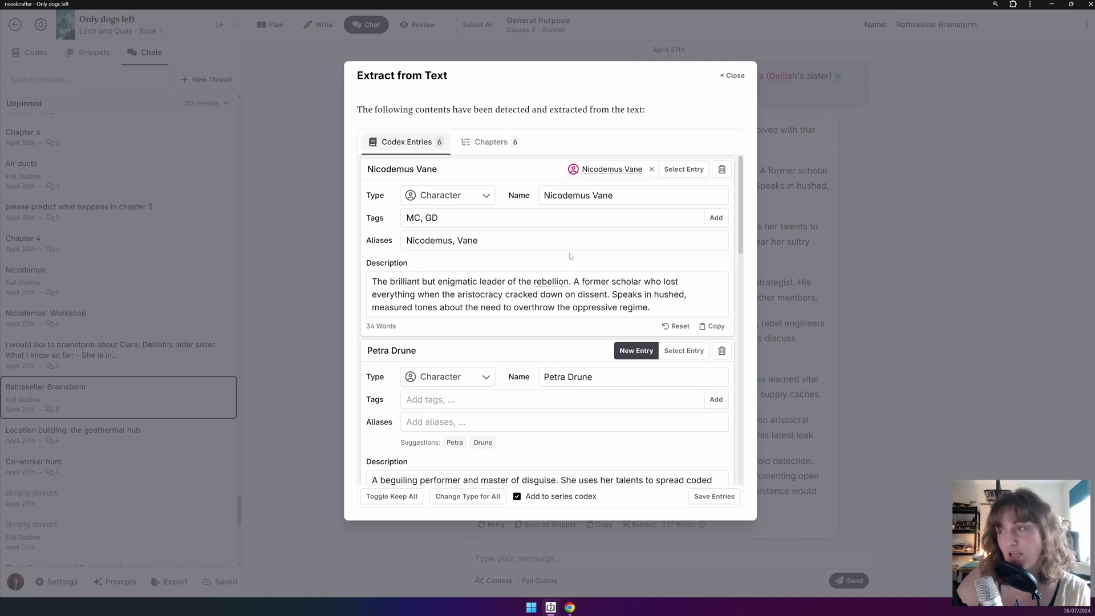
pyautogui.scroll(-2, 534, 341)
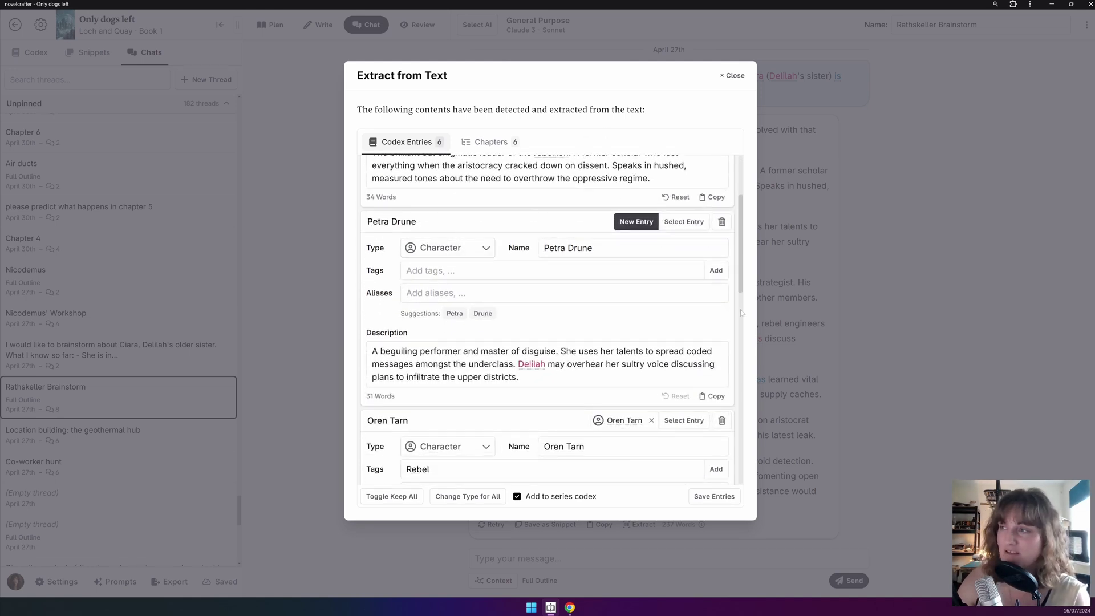
pyautogui.click(684, 223)
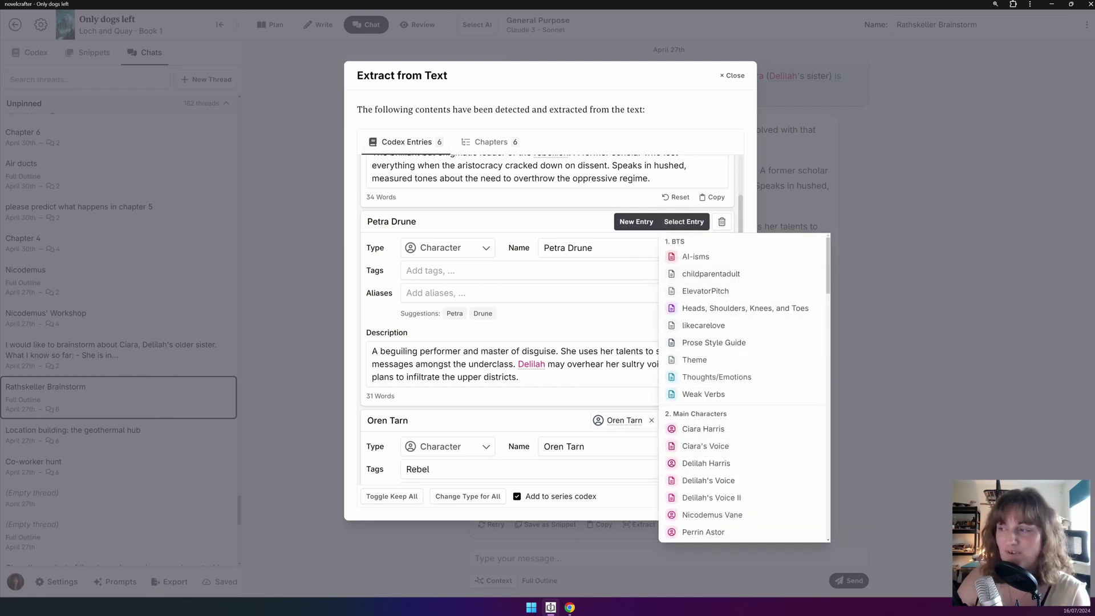
pyautogui.click(533, 223)
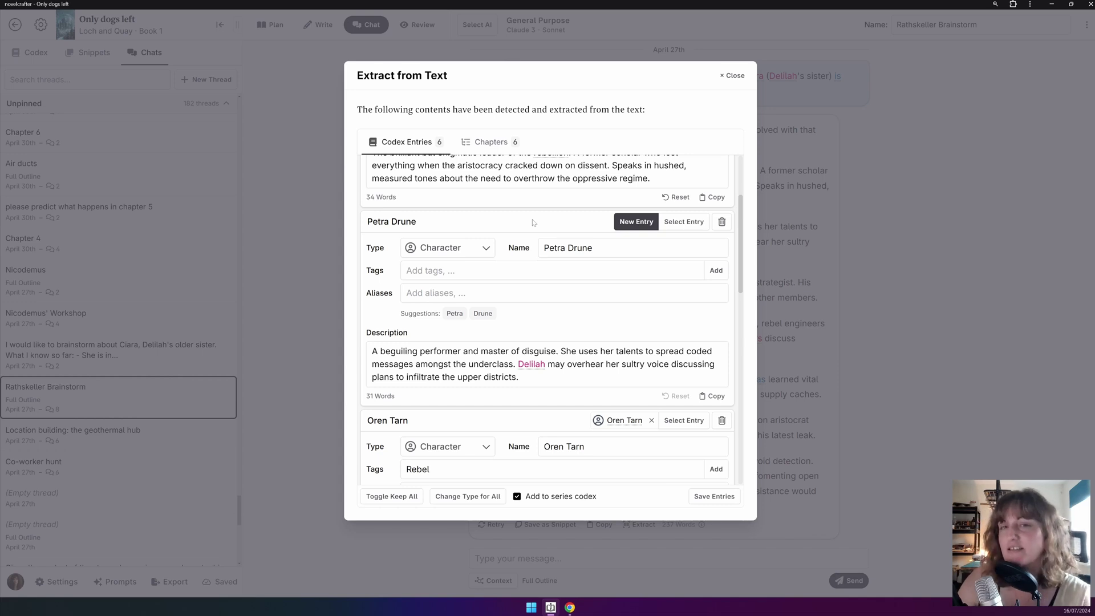
pyautogui.scroll(-2, 532, 223)
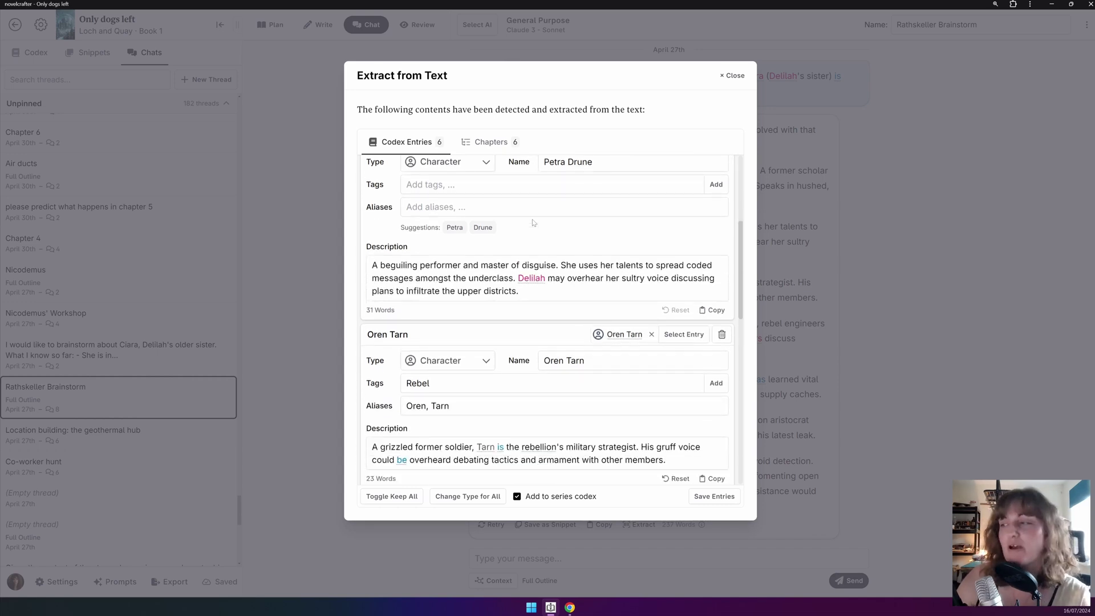
pyautogui.scroll(-3, 532, 219)
pyautogui.scroll(-6, 535, 224)
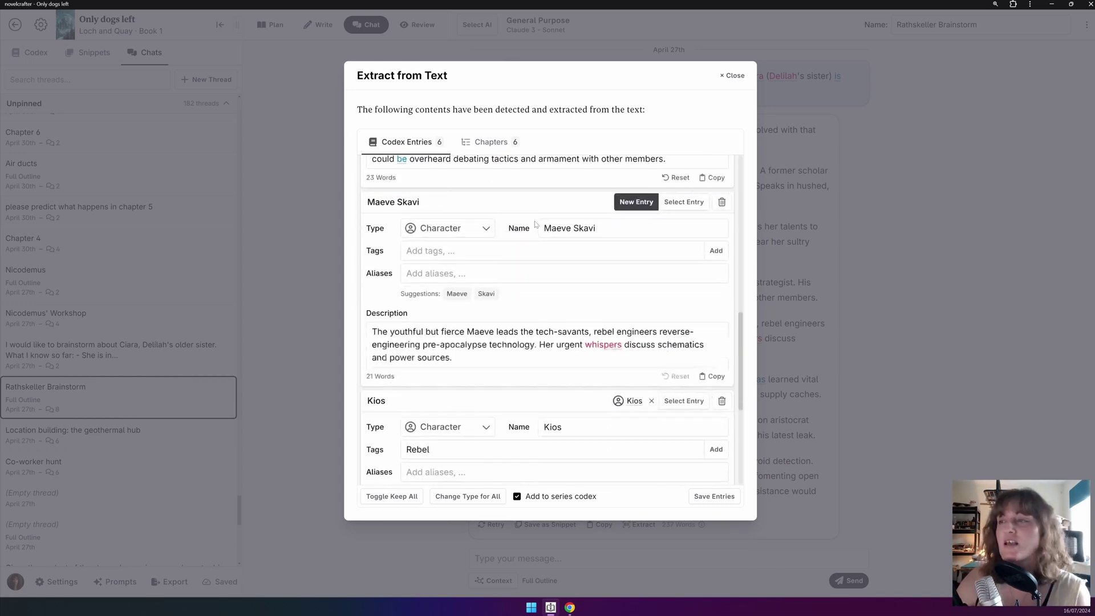
pyautogui.scroll(-2, 548, 319)
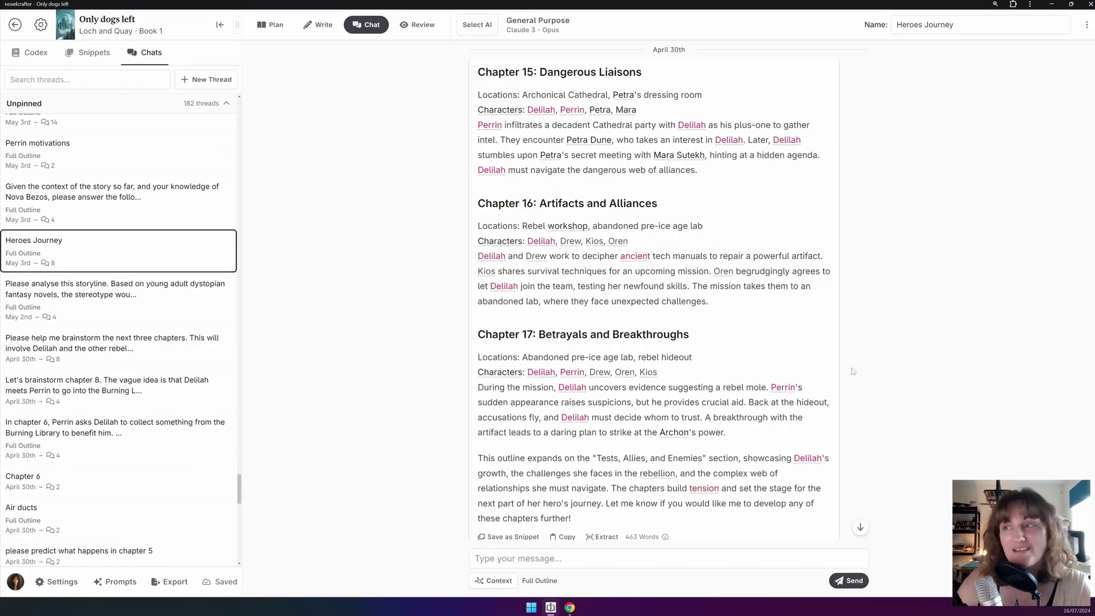
pyautogui.scroll(-1, 514, 428)
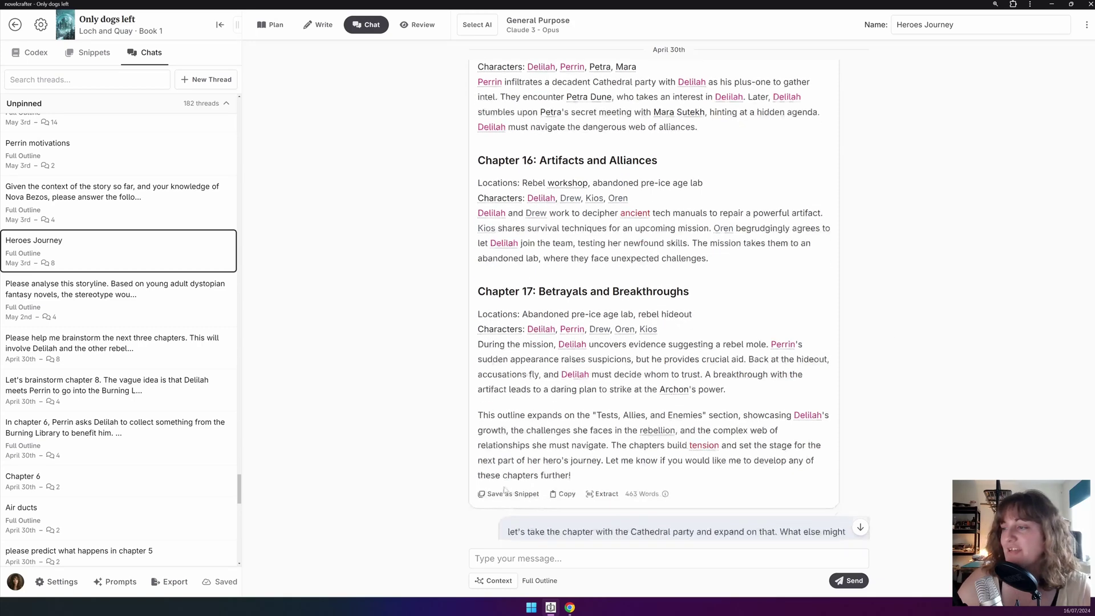
pyautogui.click(600, 494)
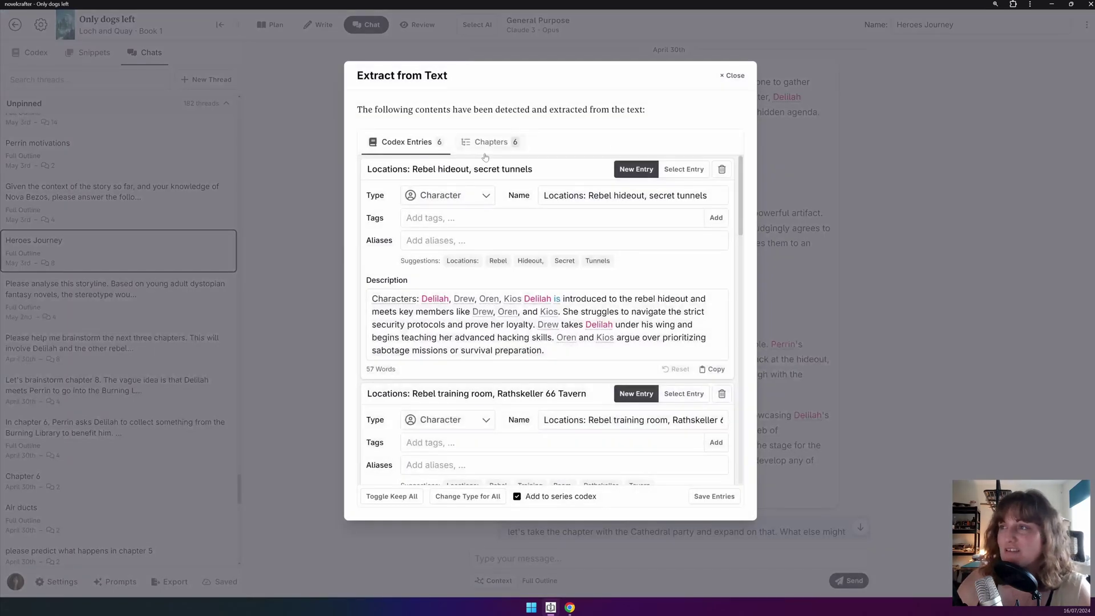
pyautogui.click(484, 144)
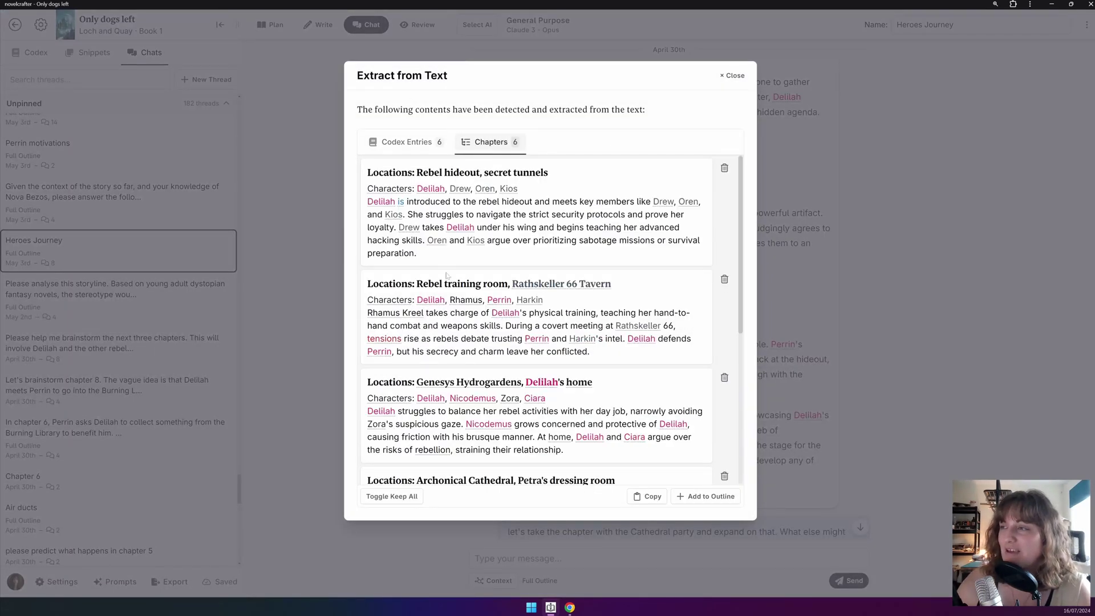
pyautogui.scroll(-5, 447, 275)
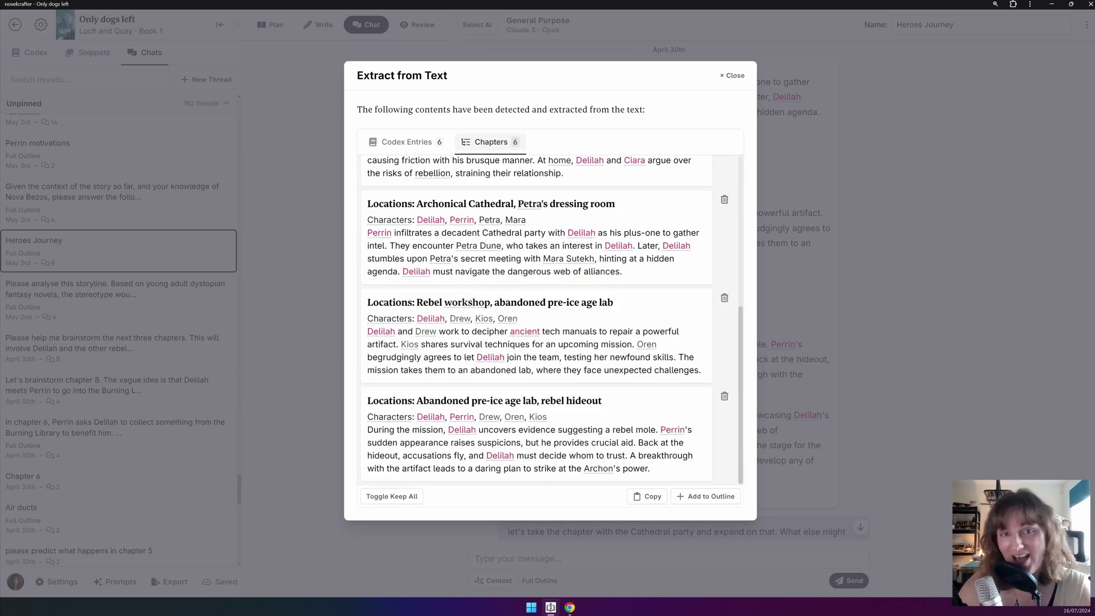
pyautogui.click(733, 75)
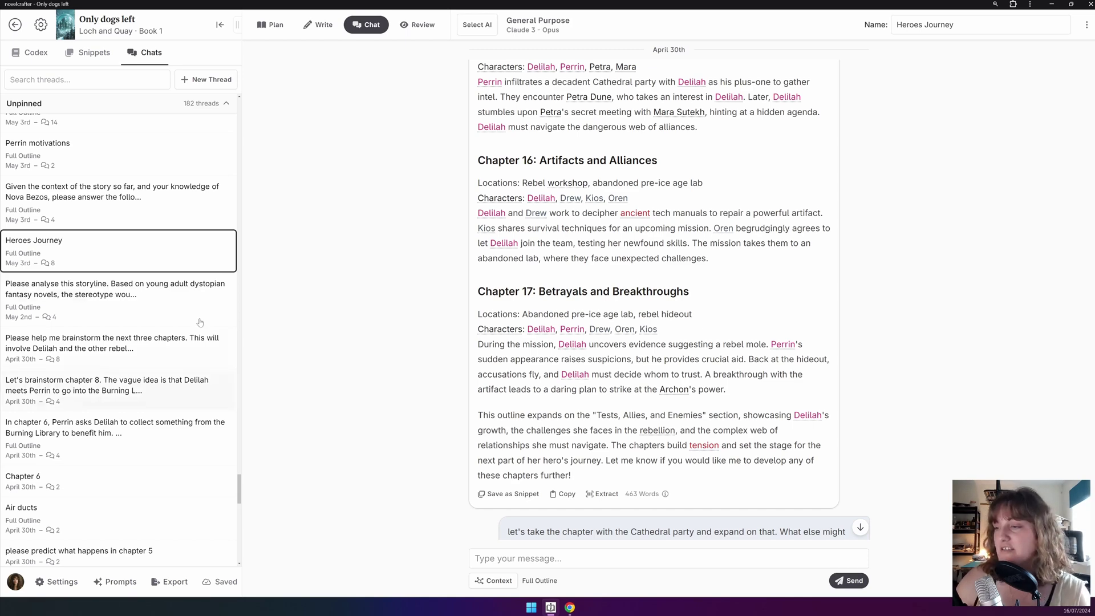
# - Check the chat's Scene Context options, then show the Snippets list in the side panel
pyautogui.click(493, 581)
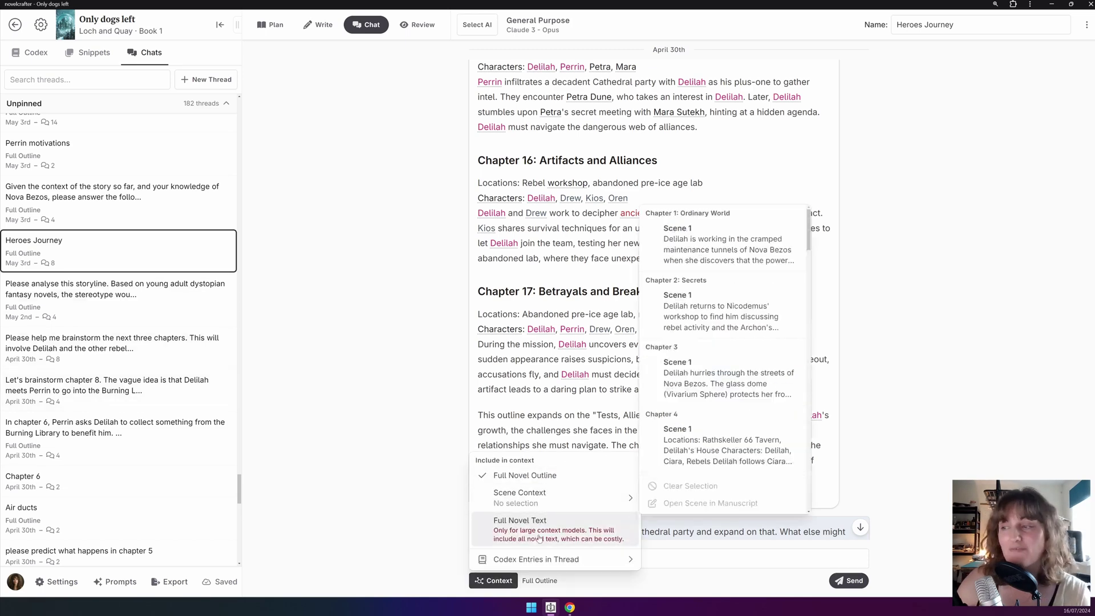
pyautogui.moveTo(573, 500)
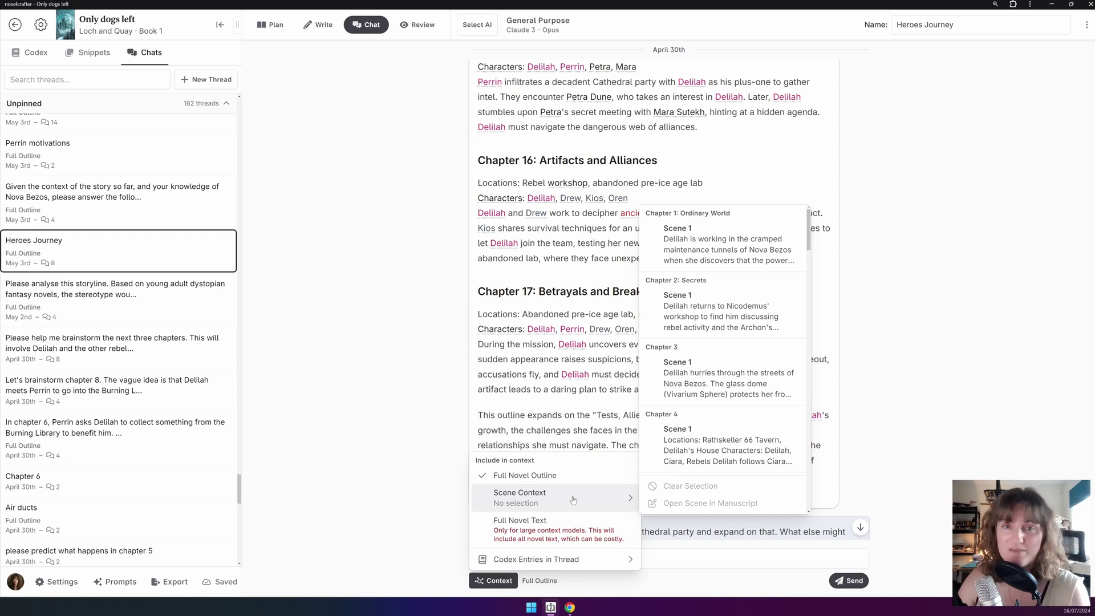
pyautogui.click(510, 355)
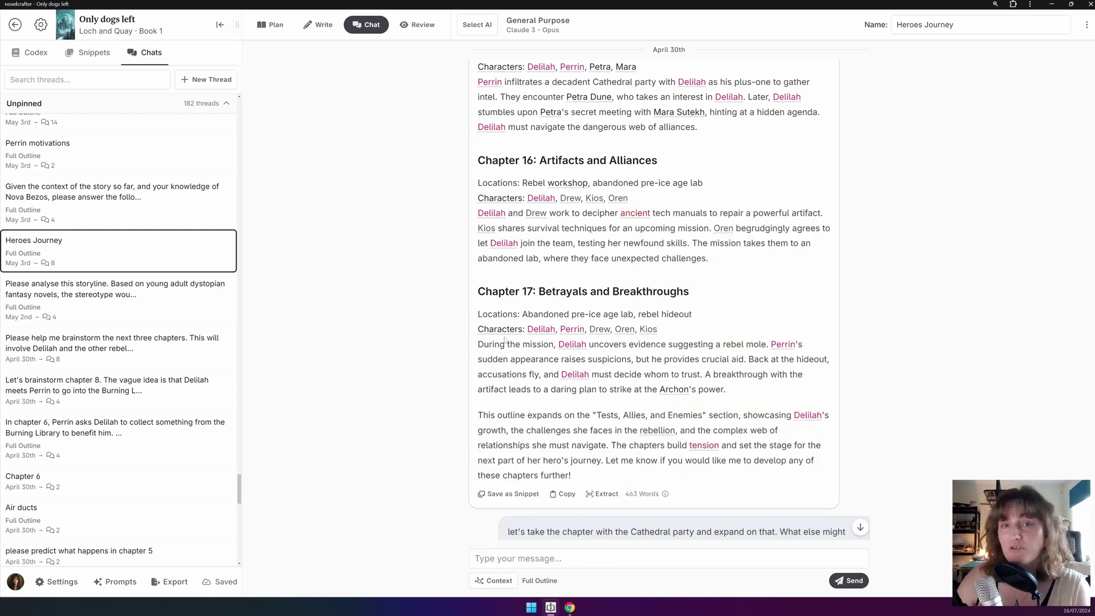
pyautogui.click(81, 54)
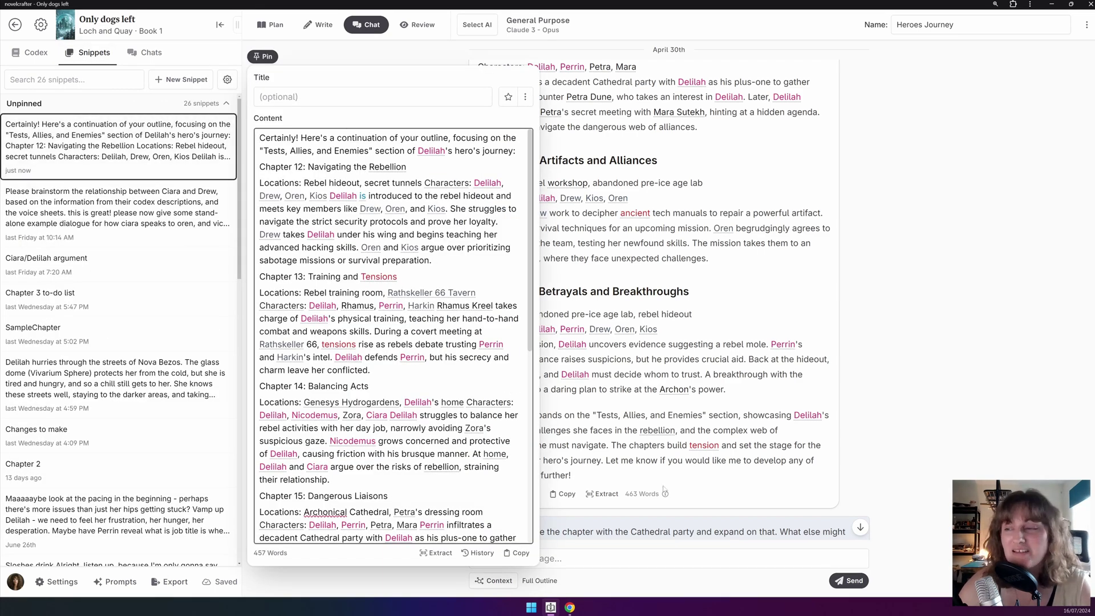
# - Extract from the saved snippet and view its extracted chapter outlines
pyautogui.click(437, 553)
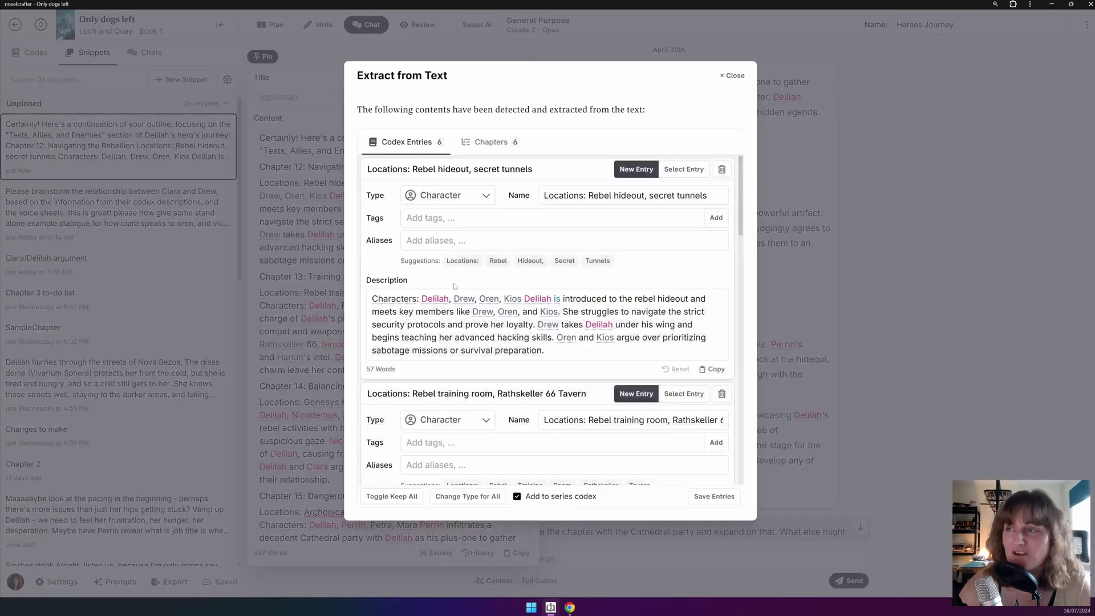
pyautogui.click(488, 142)
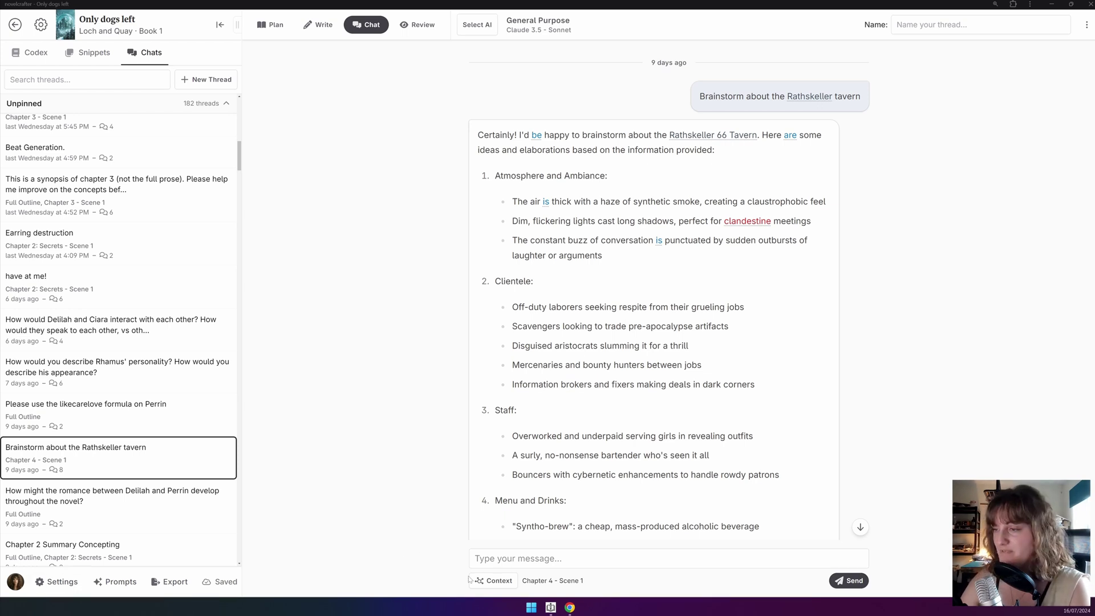
# - Check which codex entries the chat thread includes as context
pyautogui.click(489, 582)
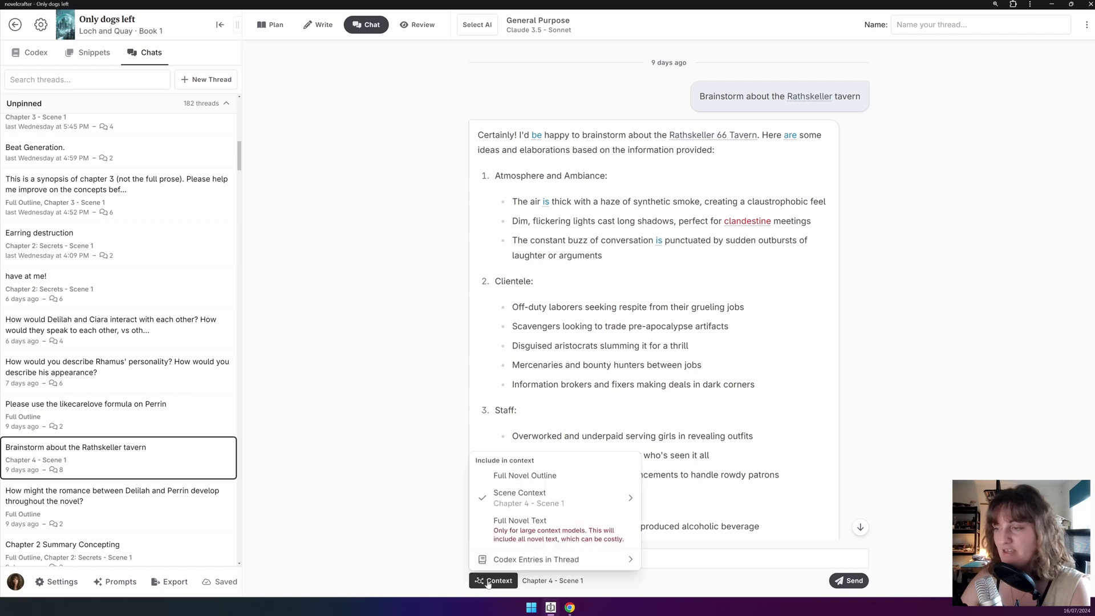
pyautogui.click(548, 561)
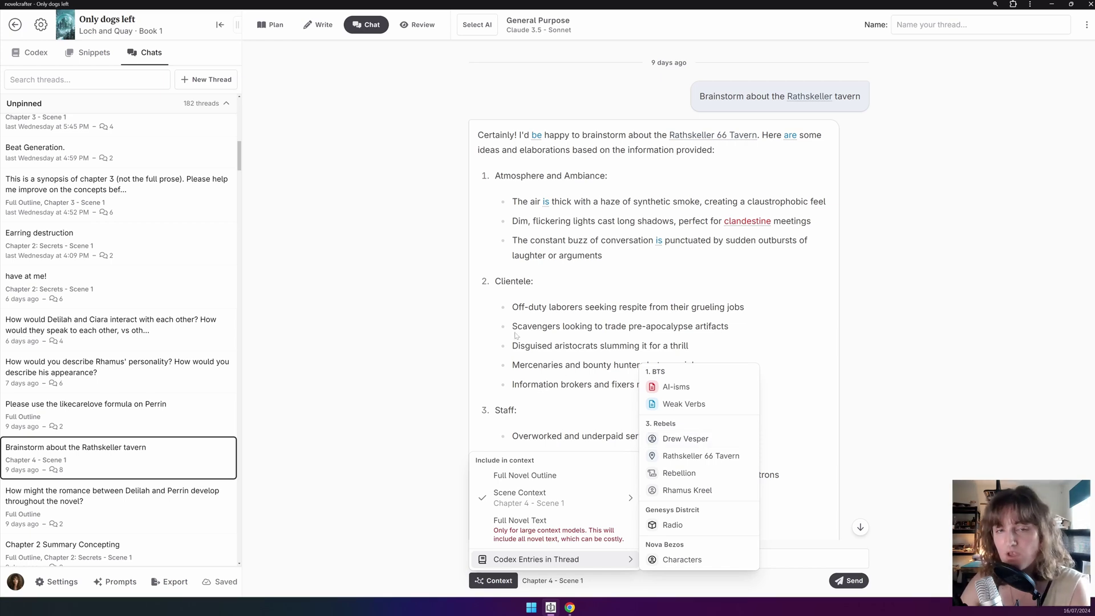
pyautogui.click(900, 300)
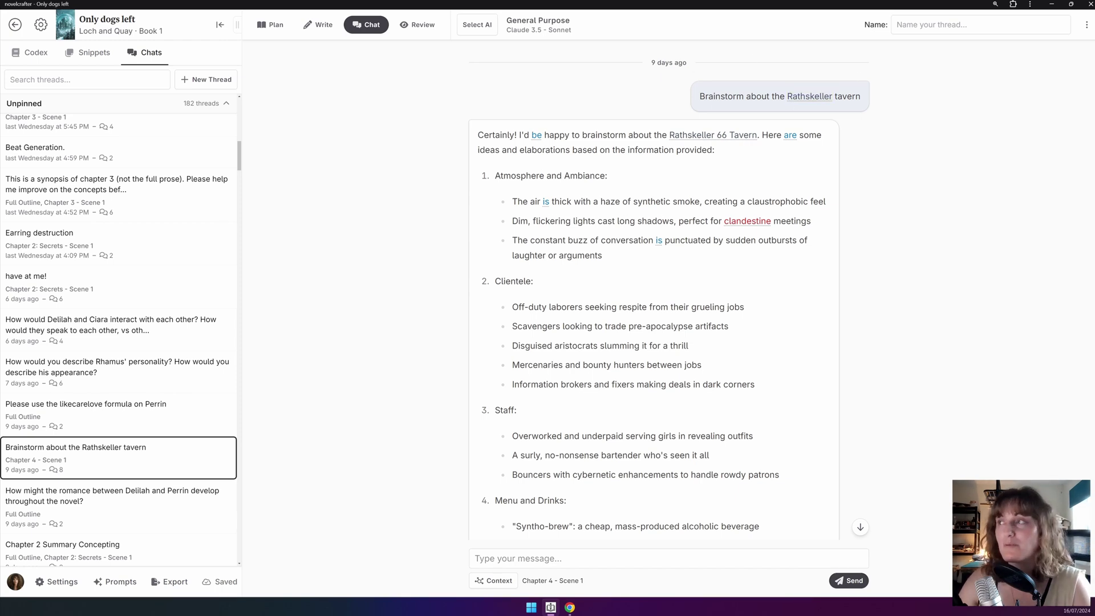
# - Review the Rathskeller 66 Tavern codex entry, then switch to the Write manuscript view
pyautogui.moveTo(798, 103)
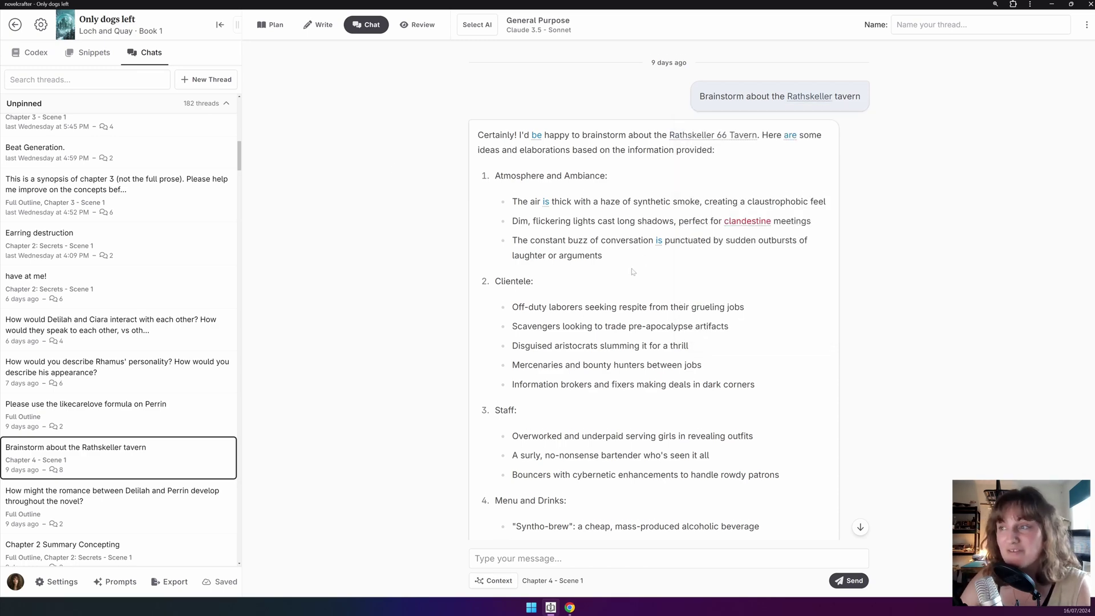
pyautogui.scroll(-4, 632, 272)
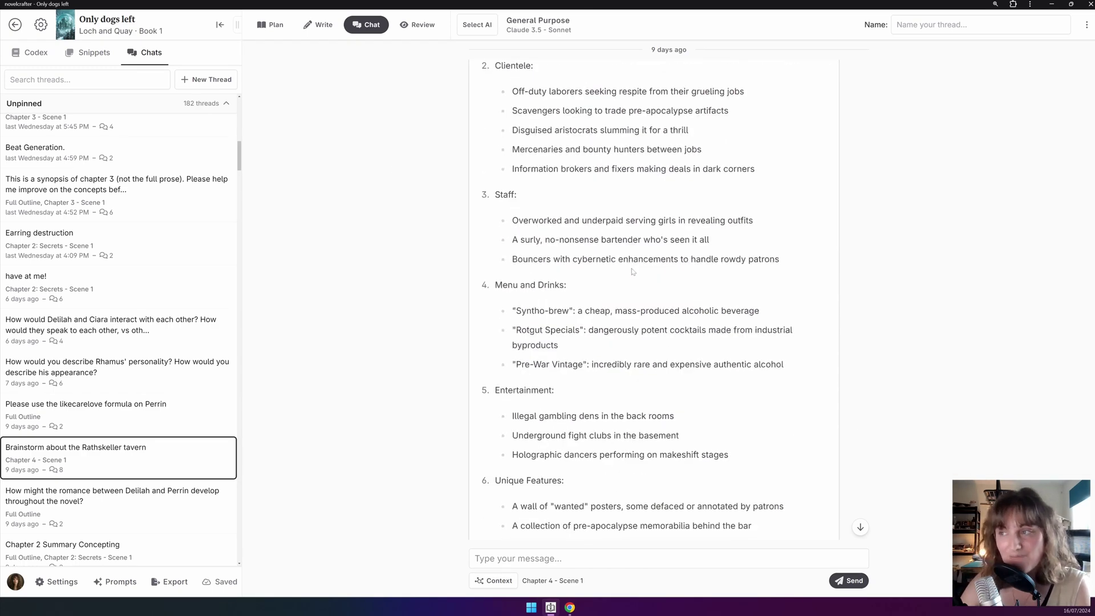
pyautogui.scroll(-2, 632, 272)
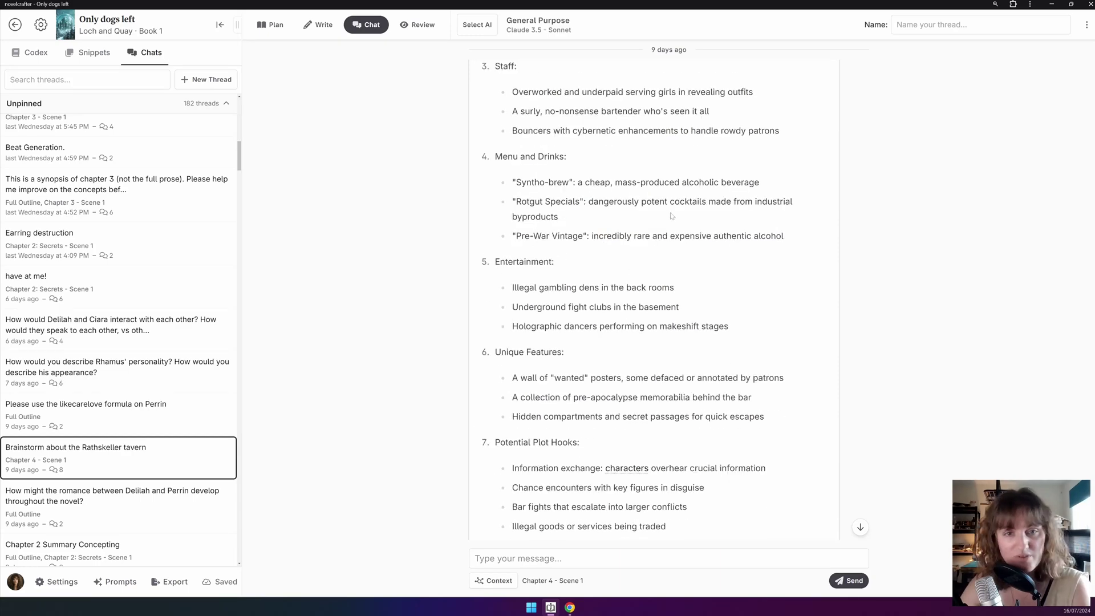
pyautogui.scroll(-5, 672, 216)
pyautogui.click(36, 52)
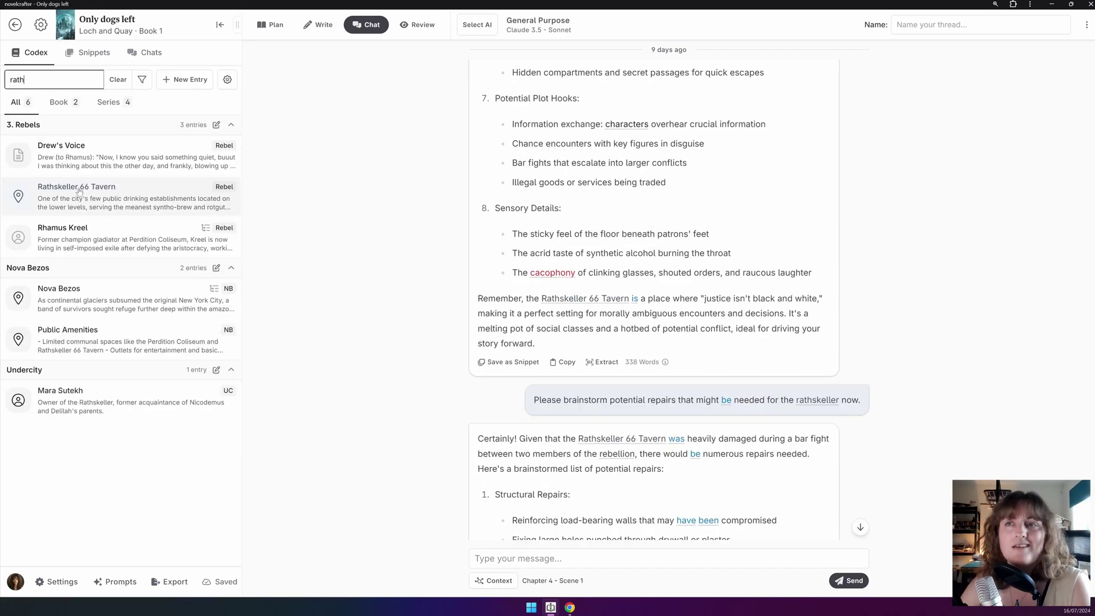
pyautogui.click(80, 192)
pyautogui.scroll(-1, 388, 342)
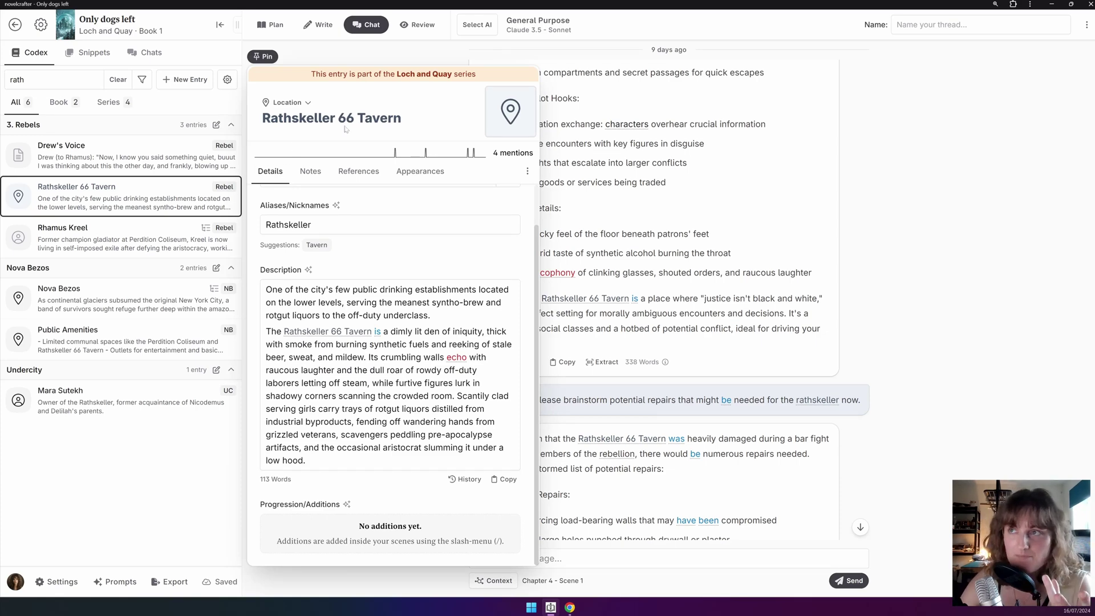
pyautogui.click(300, 26)
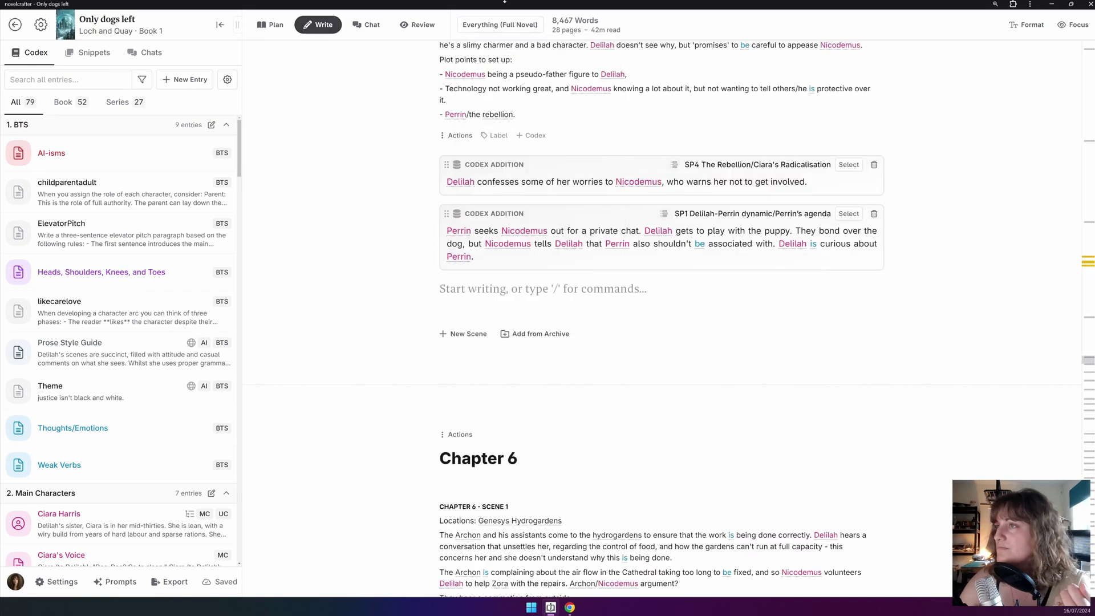
# - Show only Chapter 4 in the editor and start a new empty paragraph
pyautogui.click(509, 27)
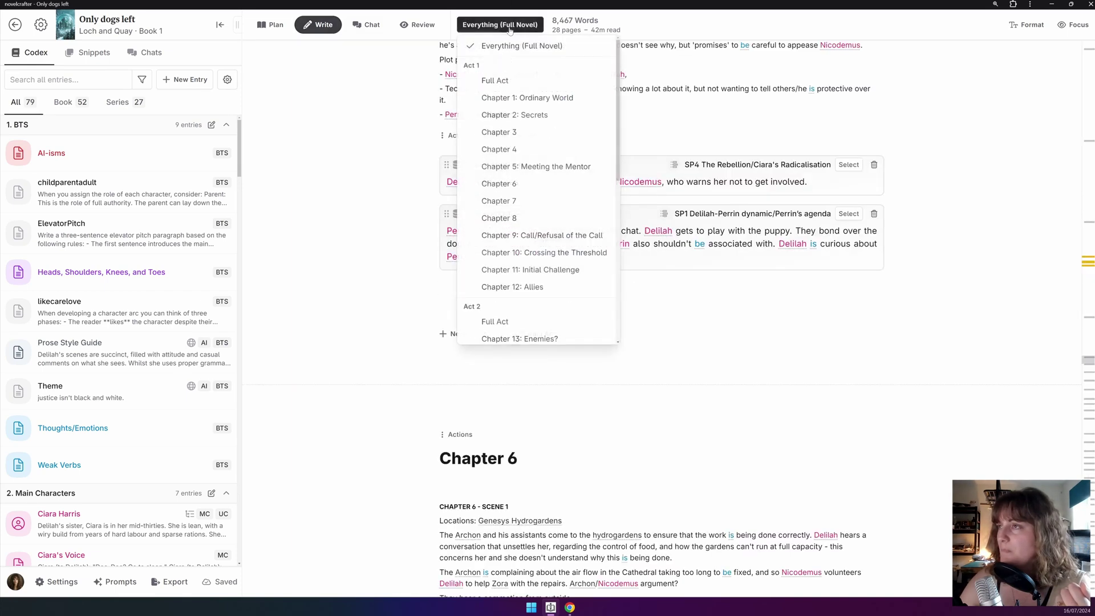
pyautogui.click(536, 151)
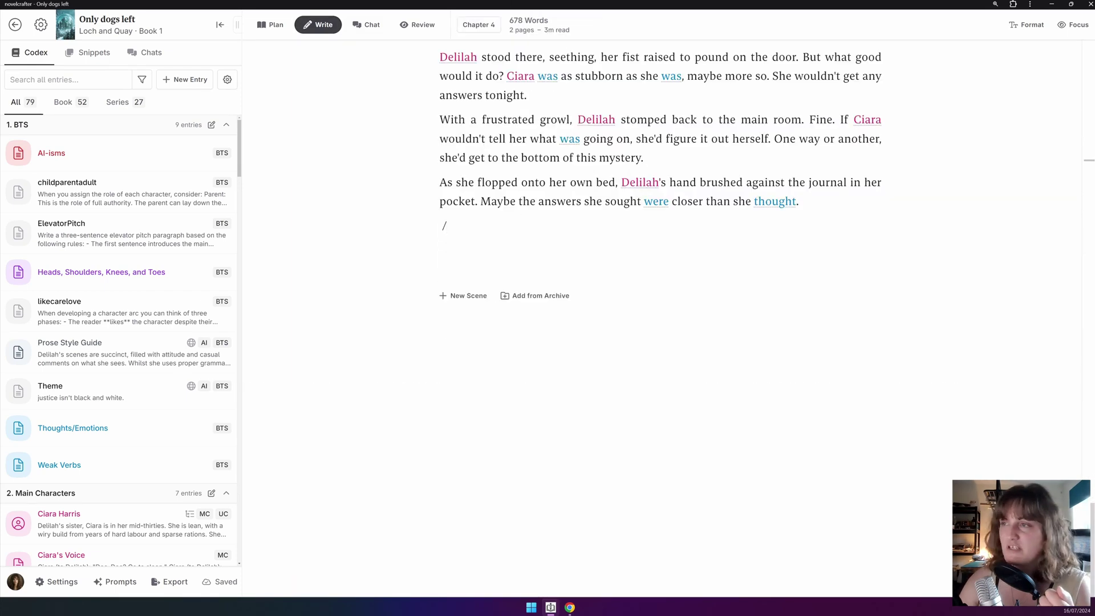
pyautogui.write('cont')
pyautogui.press('BackSpace')
pyautogui.press('BackSpace')
pyautogui.press('BackSpace')
pyautogui.press('BackSpace')
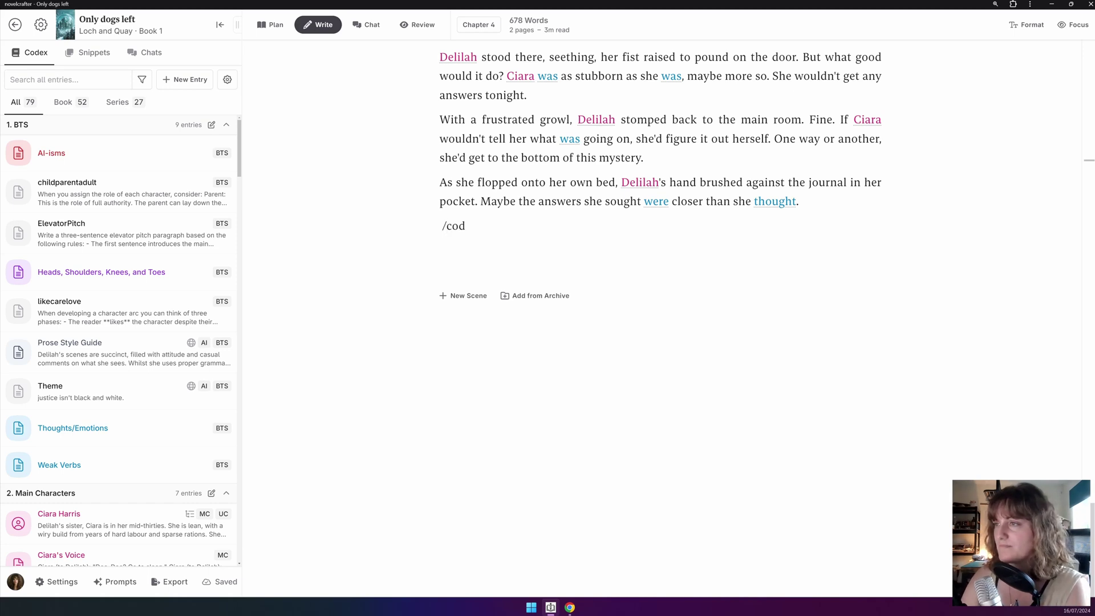
pyautogui.press('BackSpace')
pyautogui.press('Return')
# - Add a Rathskeller 66 Tavern codex addition: 'After the brawl, there is considerable mess caused by members of the rebellion.'
pyautogui.write('/co')
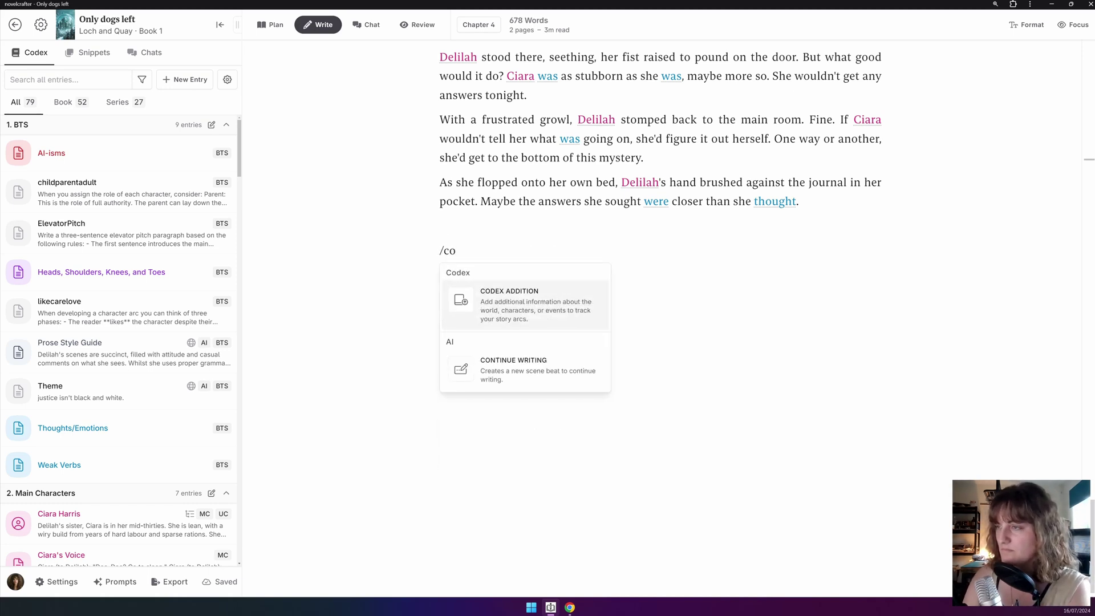
pyautogui.press('Return')
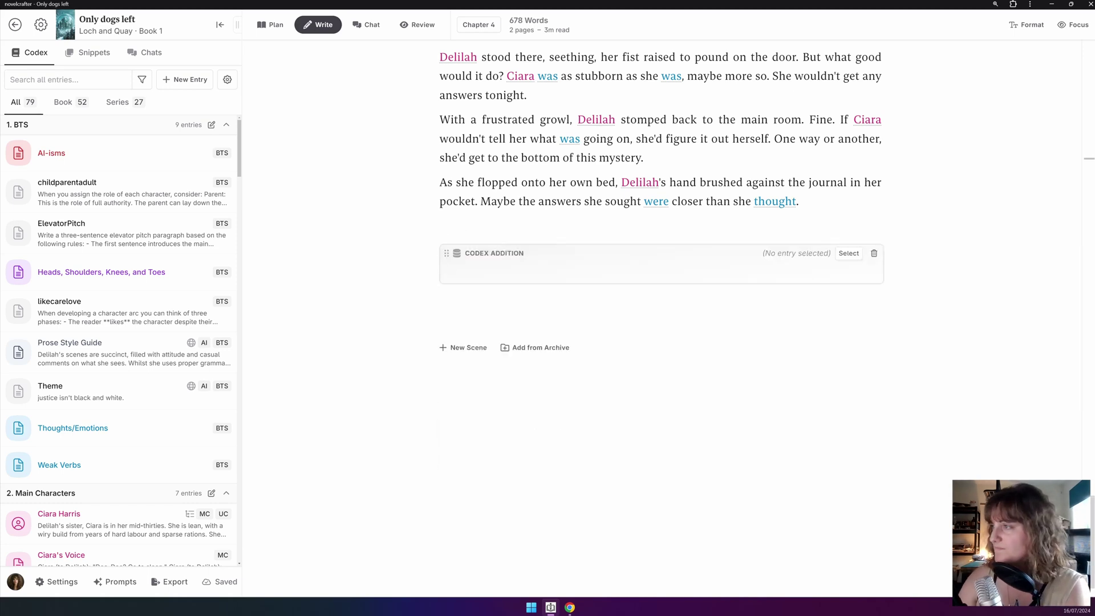
pyautogui.click(849, 253)
pyautogui.press('r')
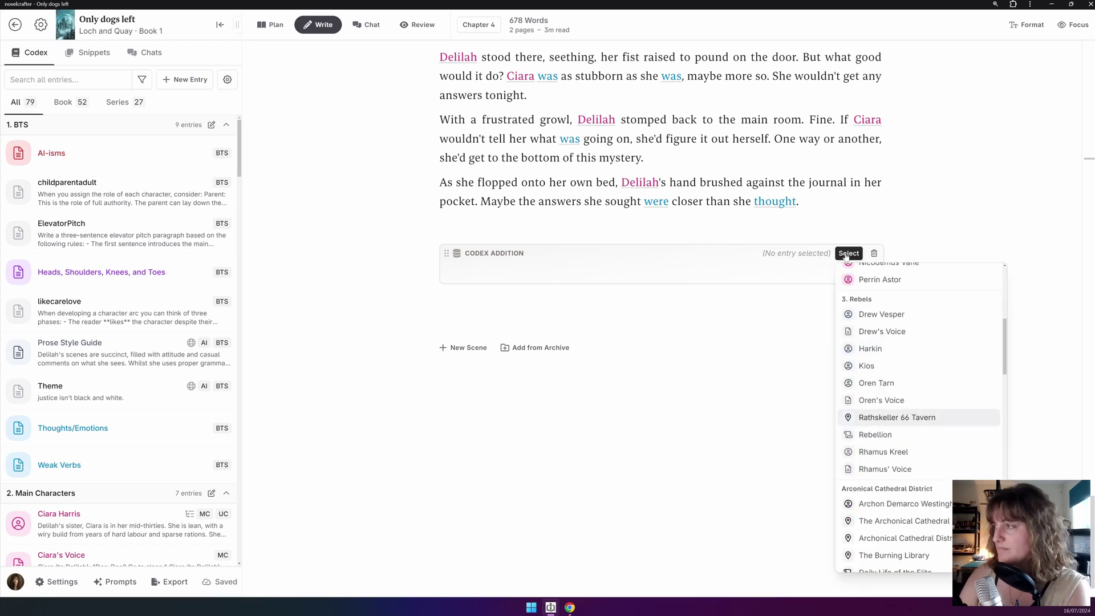
pyautogui.press('Return')
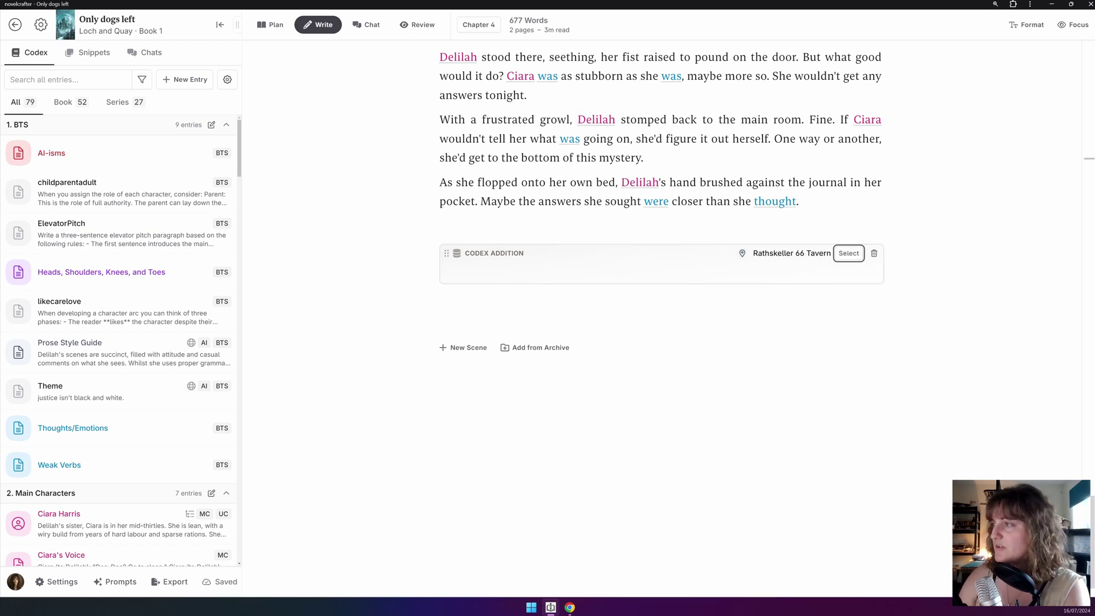
pyautogui.write('After the brawl, there is considerable mess caused by members of the rebellion.')
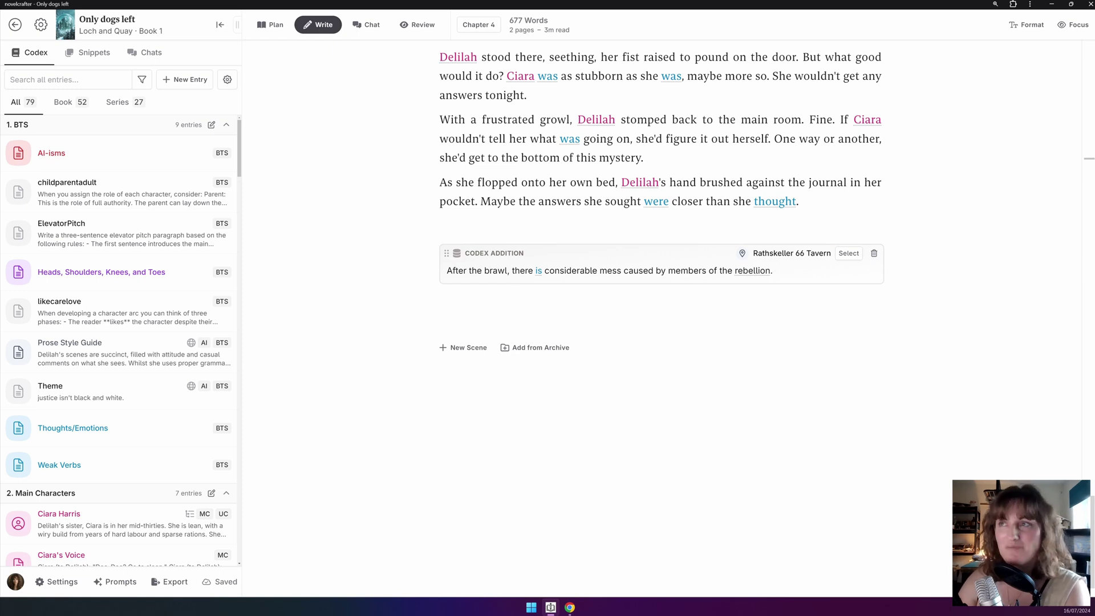
pyautogui.click(367, 25)
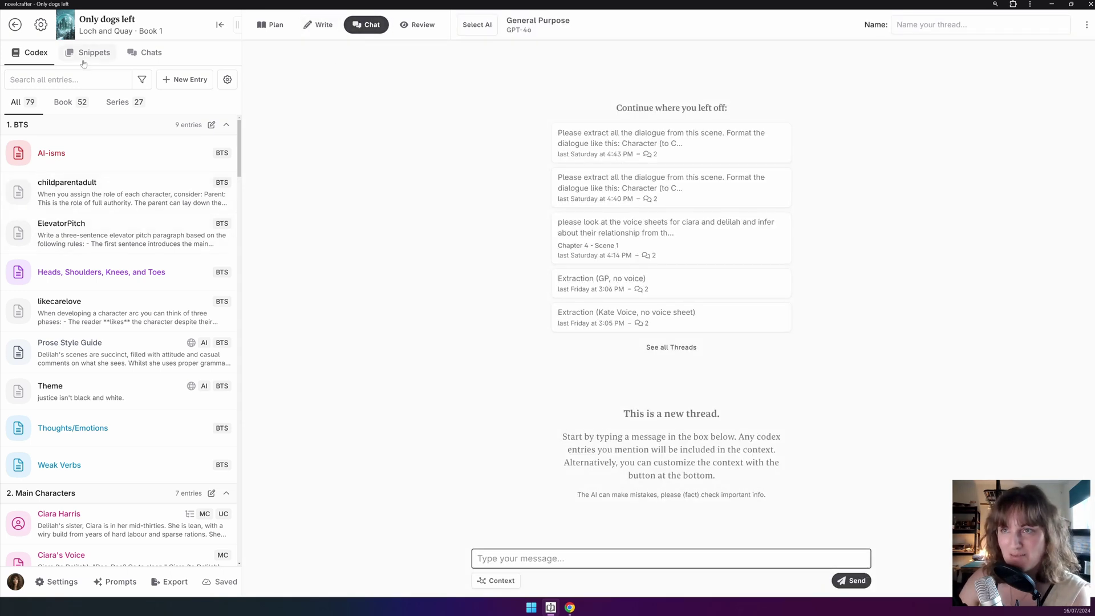
# - Open the 'Brainstorm about the Rathskeller tavern' thread and check which scene it uses as context
pyautogui.click(149, 52)
pyautogui.scroll(-1, 147, 521)
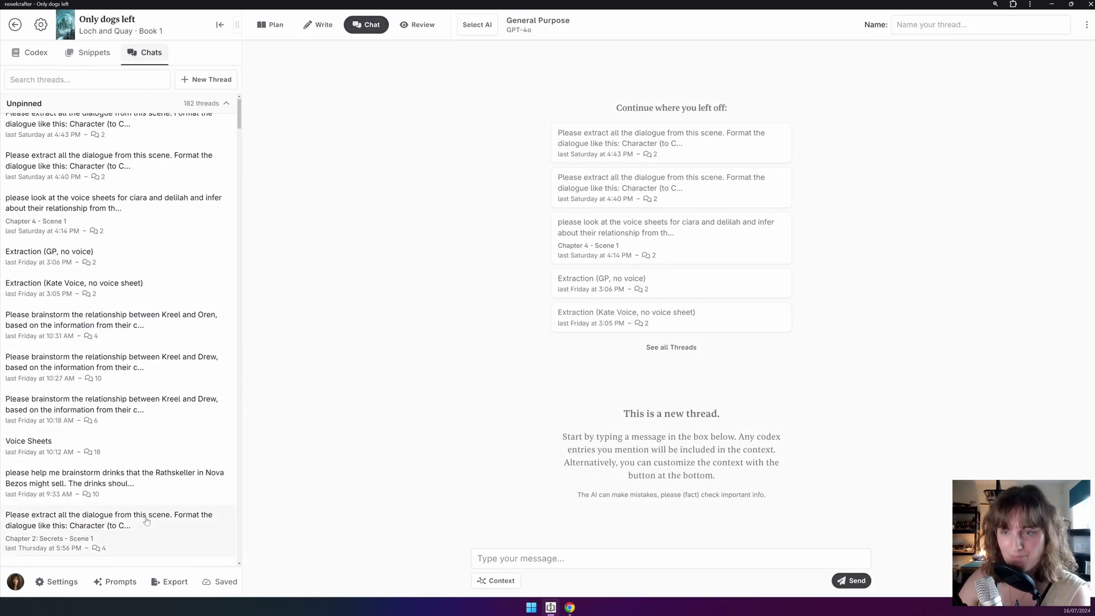
pyautogui.scroll(-10, 114, 371)
pyautogui.click(86, 368)
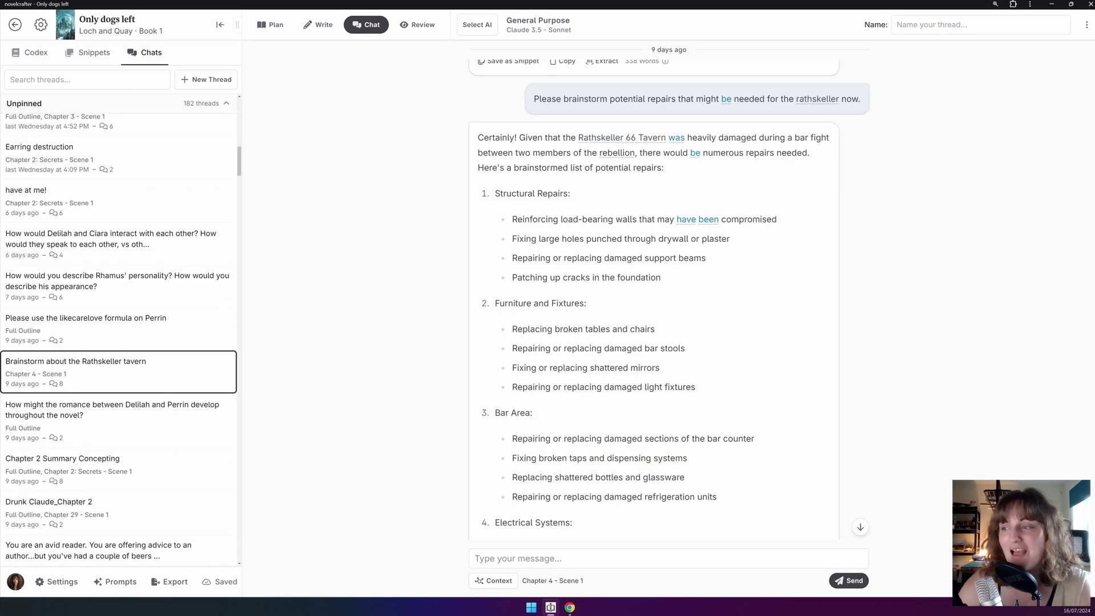
pyautogui.click(477, 582)
pyautogui.click(569, 501)
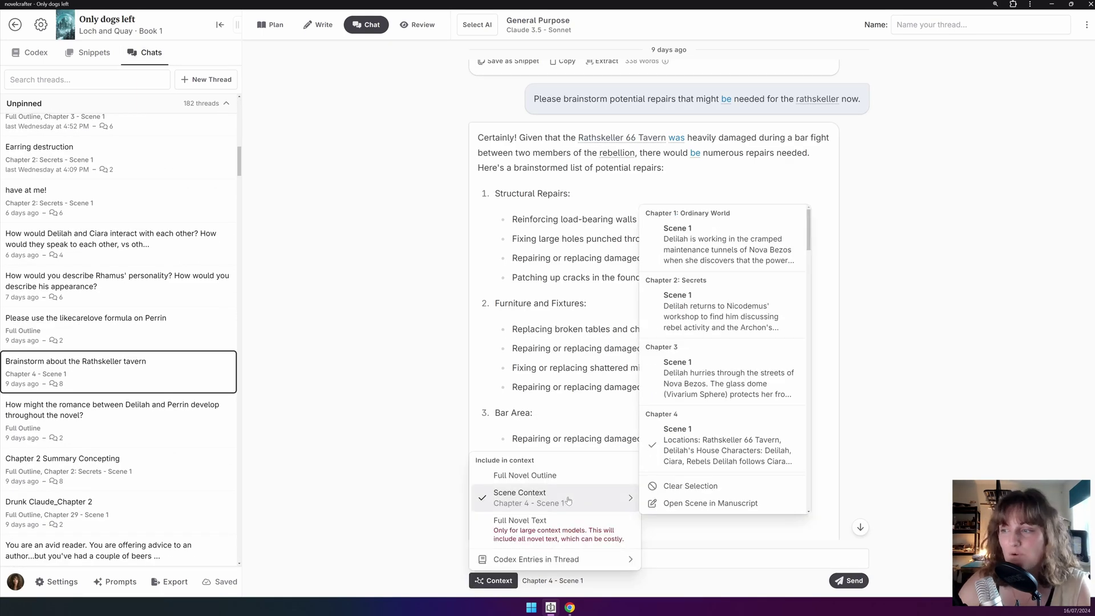
pyautogui.click(536, 291)
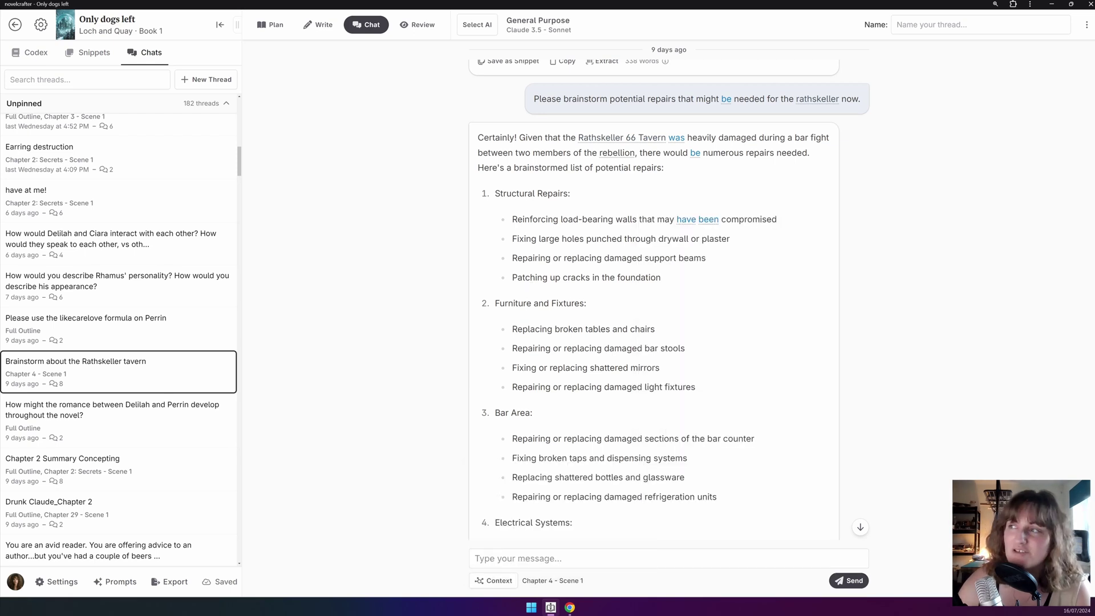
# - Read through the reply listing potential tavern repairs after the fight
pyautogui.moveTo(533, 100); pyautogui.dragTo(867, 106)
pyautogui.click(756, 206)
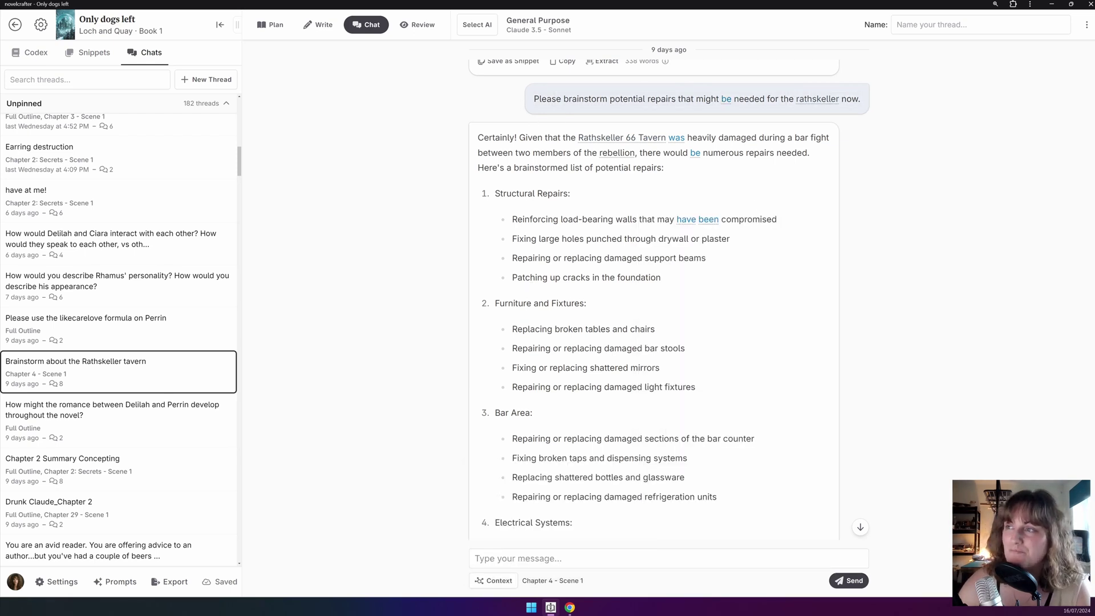
pyautogui.scroll(-1, 570, 254)
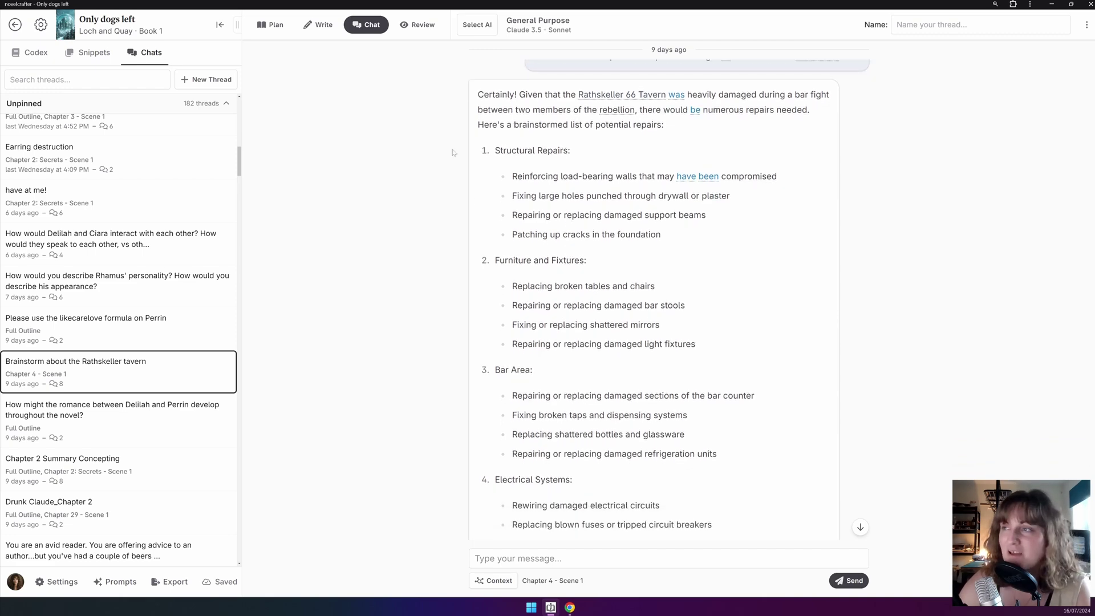
pyautogui.scroll(-5, 540, 135)
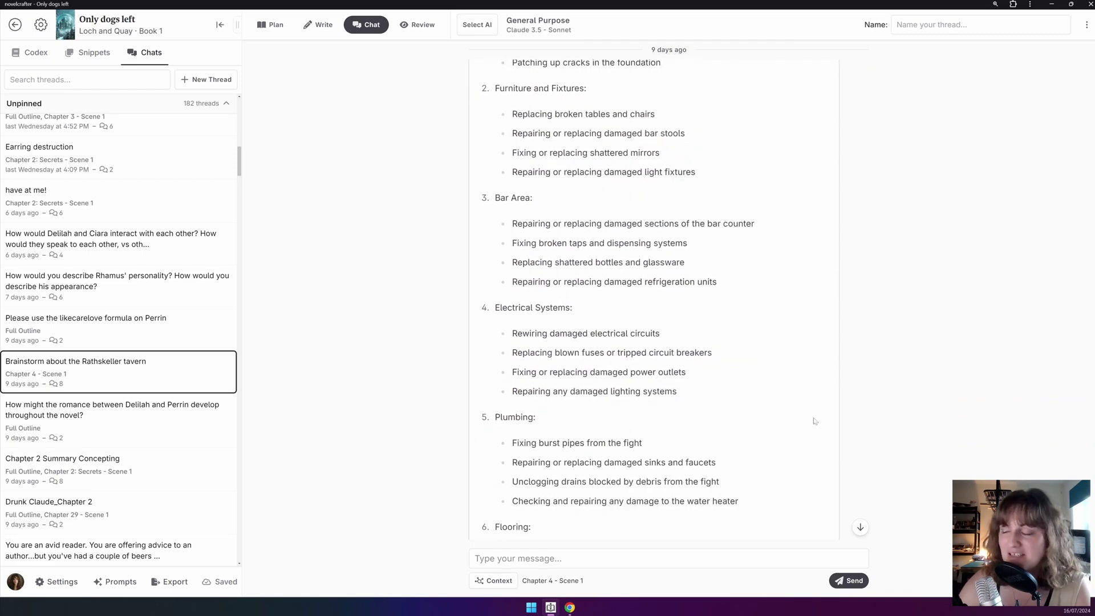
pyautogui.scroll(-3, 541, 134)
pyautogui.scroll(-8, 617, 322)
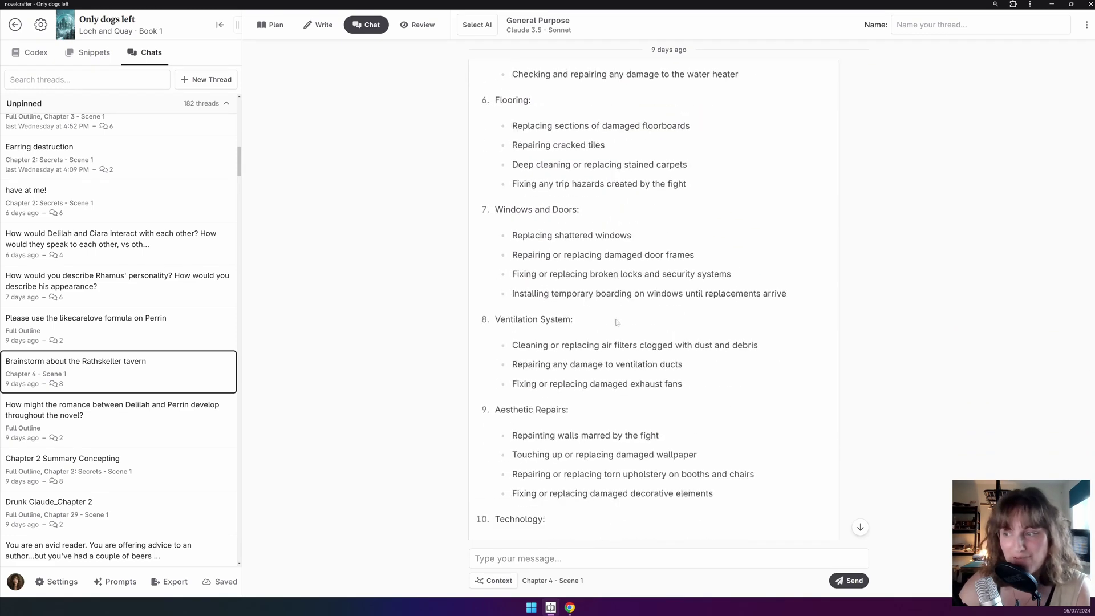
pyautogui.scroll(-3, 616, 322)
pyautogui.scroll(-3, 617, 322)
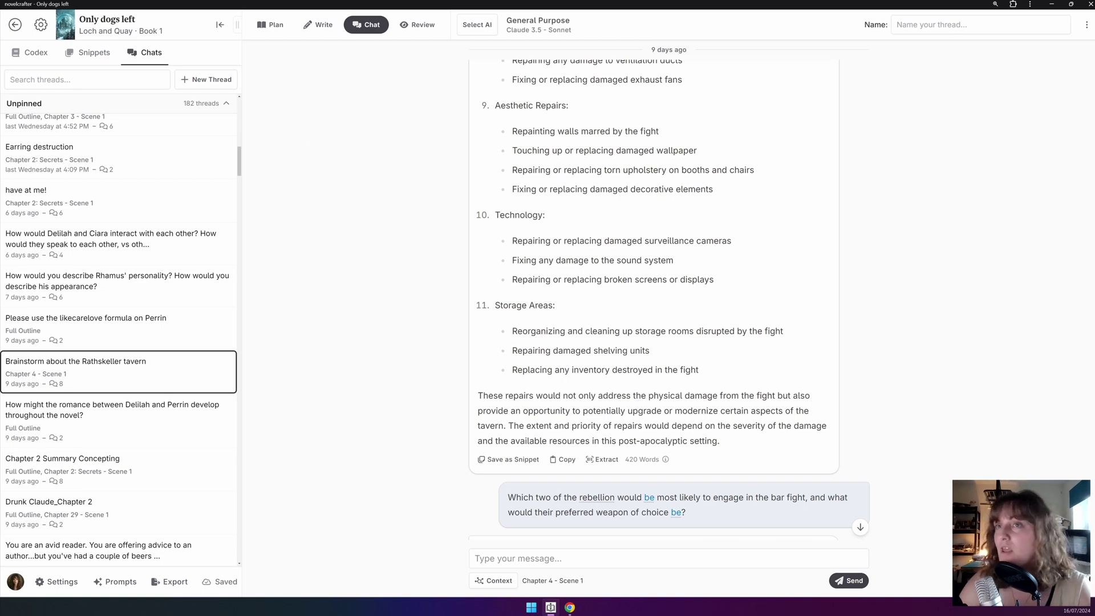
# - View the Rebellion codex entry's nested references to its members
pyautogui.click(33, 55)
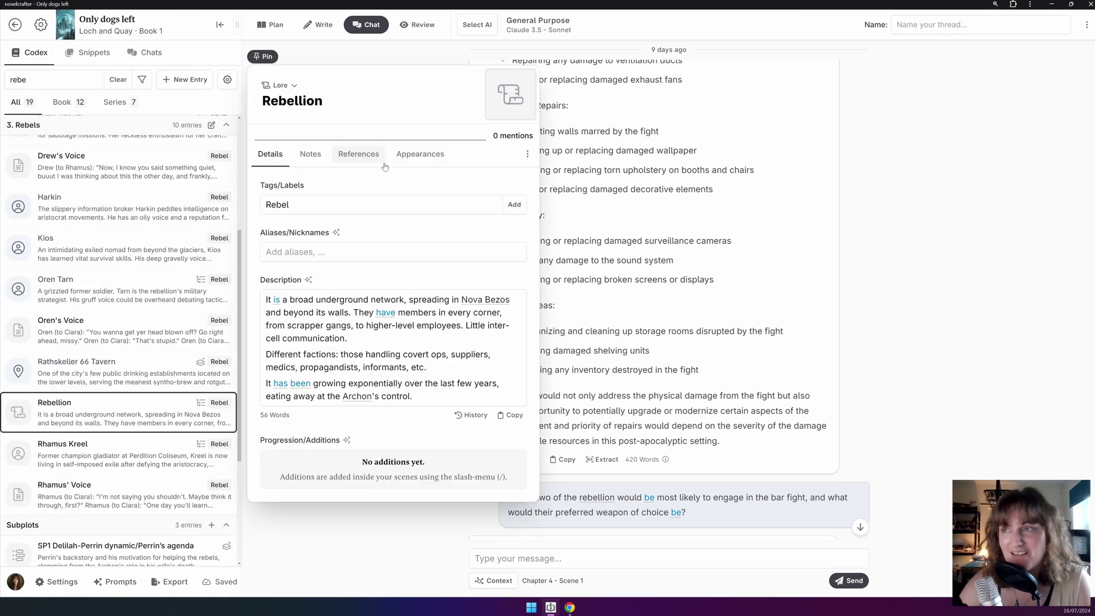
pyautogui.click(384, 163)
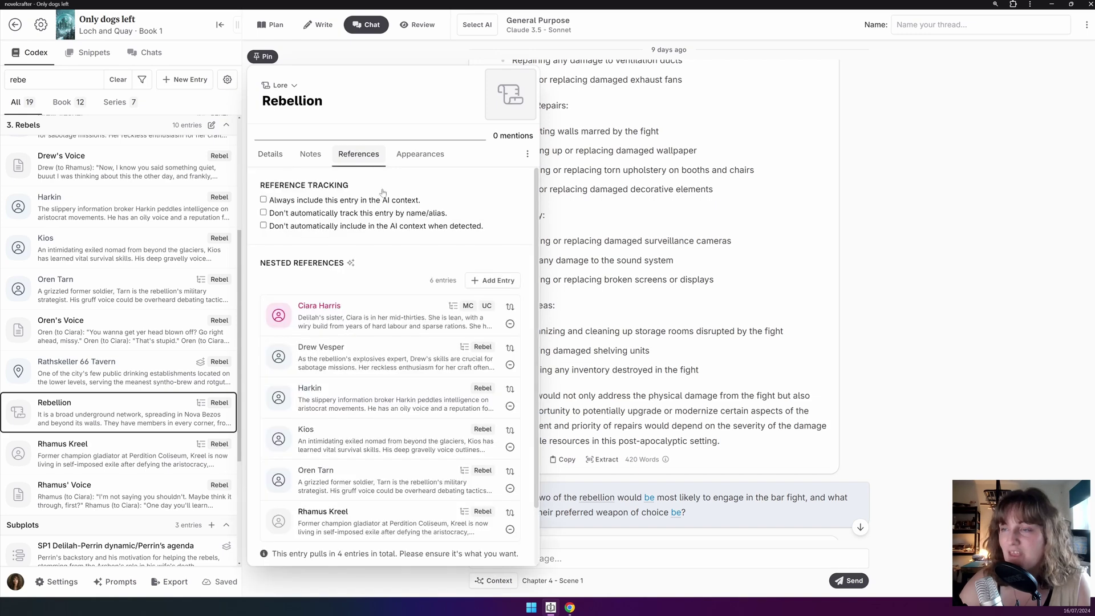
pyautogui.scroll(-1, 278, 281)
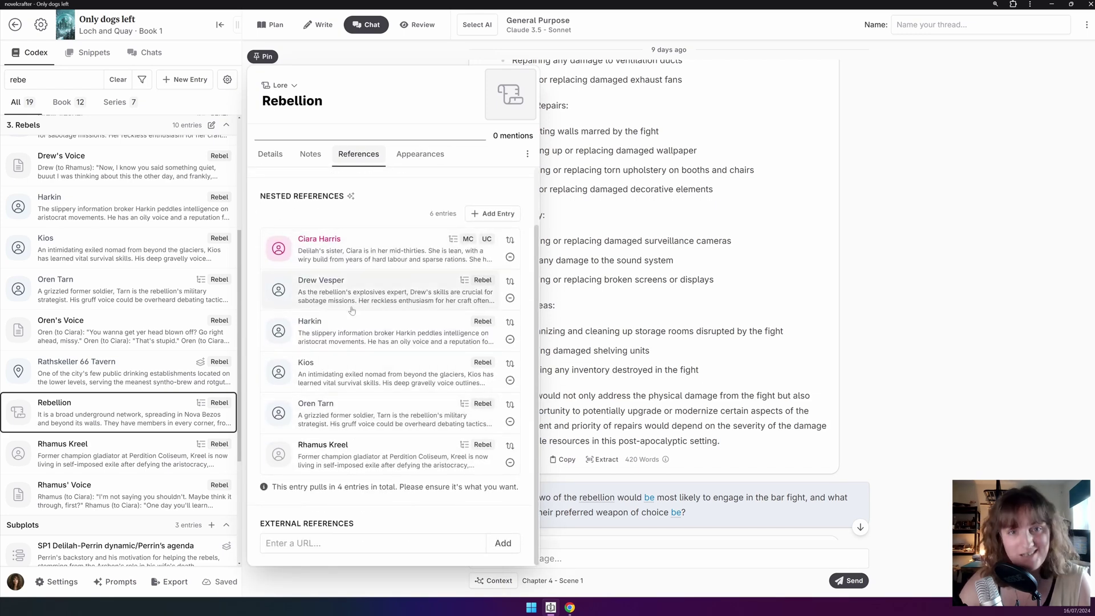
pyautogui.click(850, 344)
# - Read the replies choosing Drew Vesper and Rhamus Kreel and describing the tavern damage
pyautogui.scroll(-2, 852, 344)
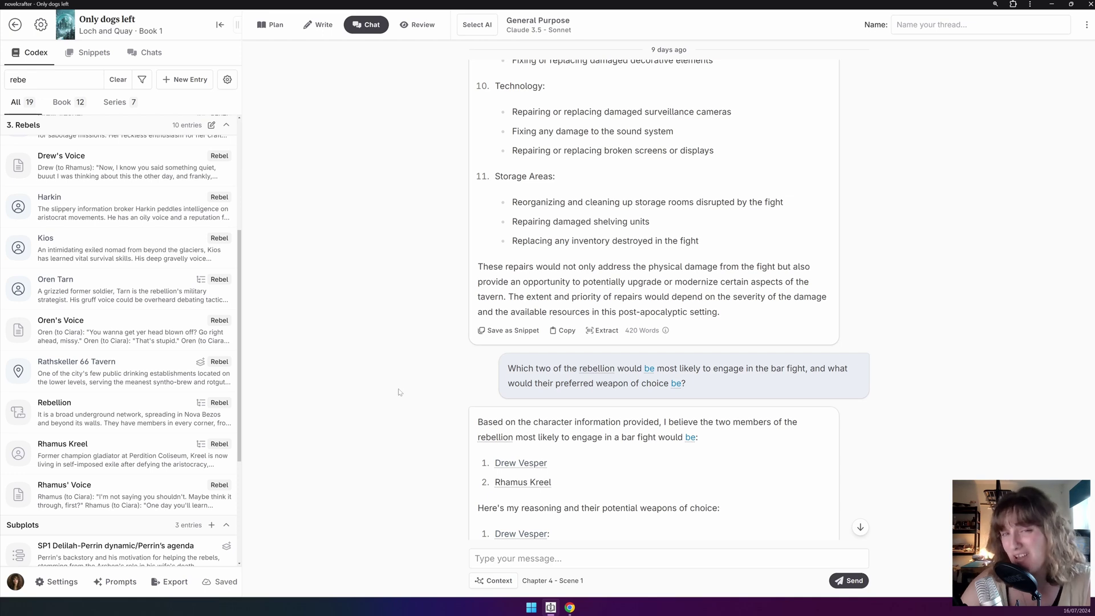
pyautogui.scroll(-2, 507, 387)
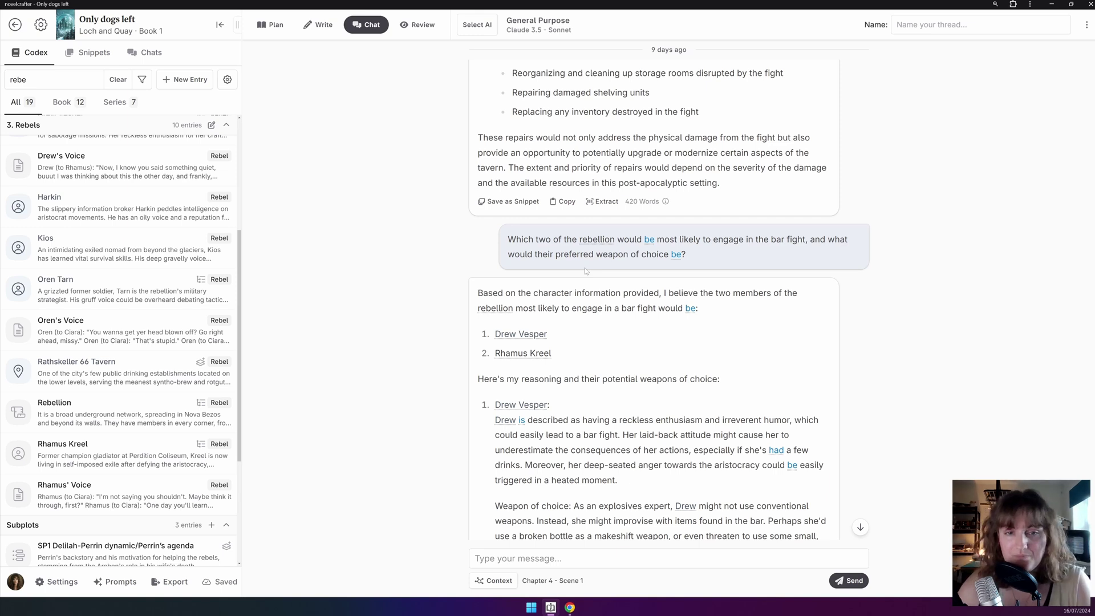
pyautogui.scroll(-1, 584, 268)
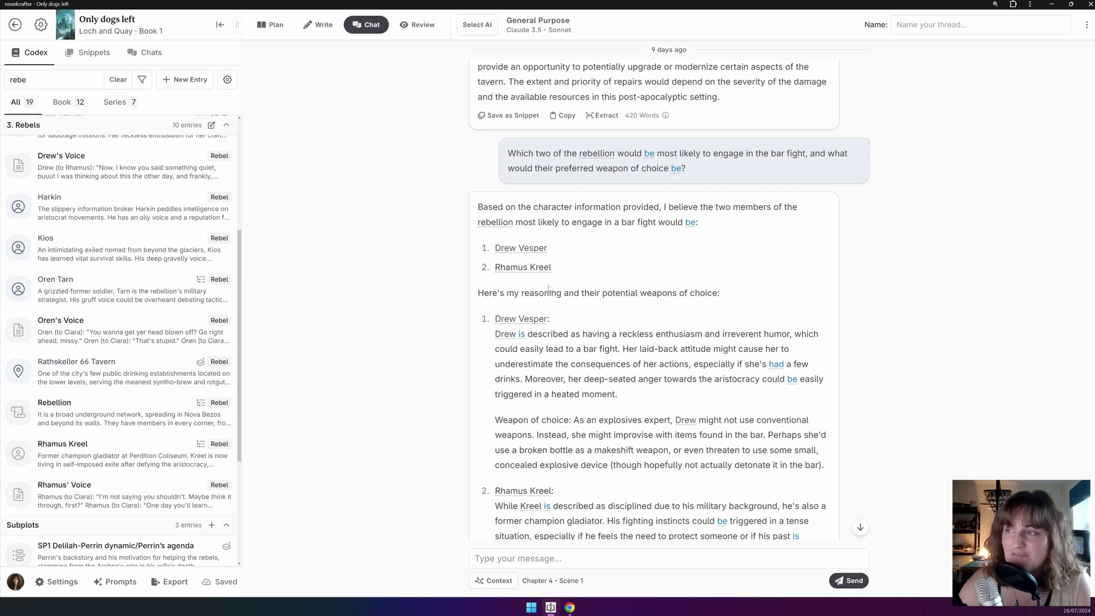
pyautogui.scroll(-4, 408, 276)
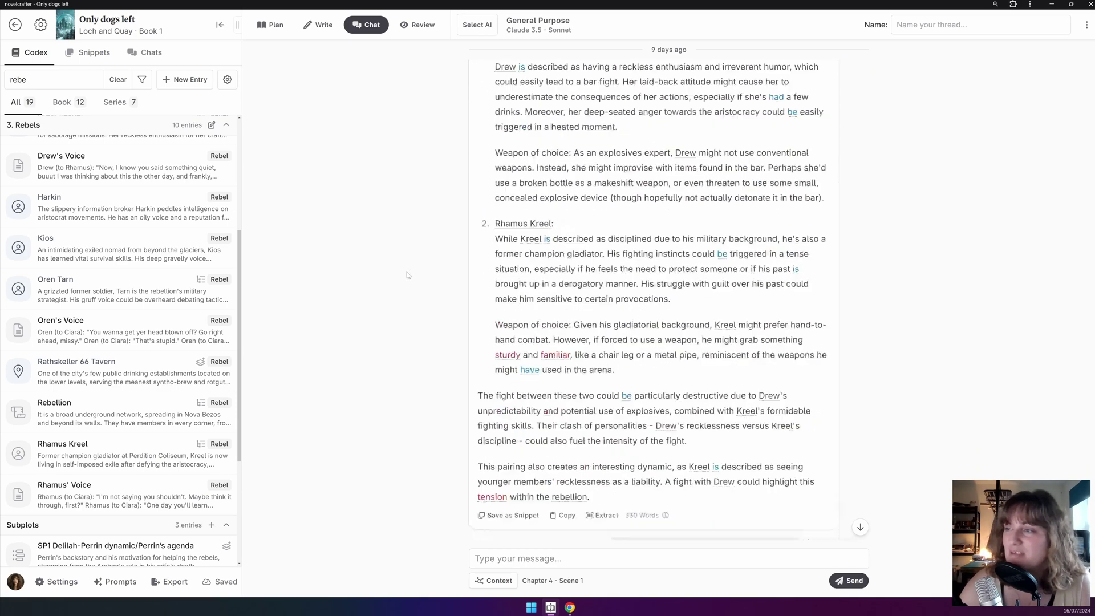
pyautogui.scroll(-1, 408, 275)
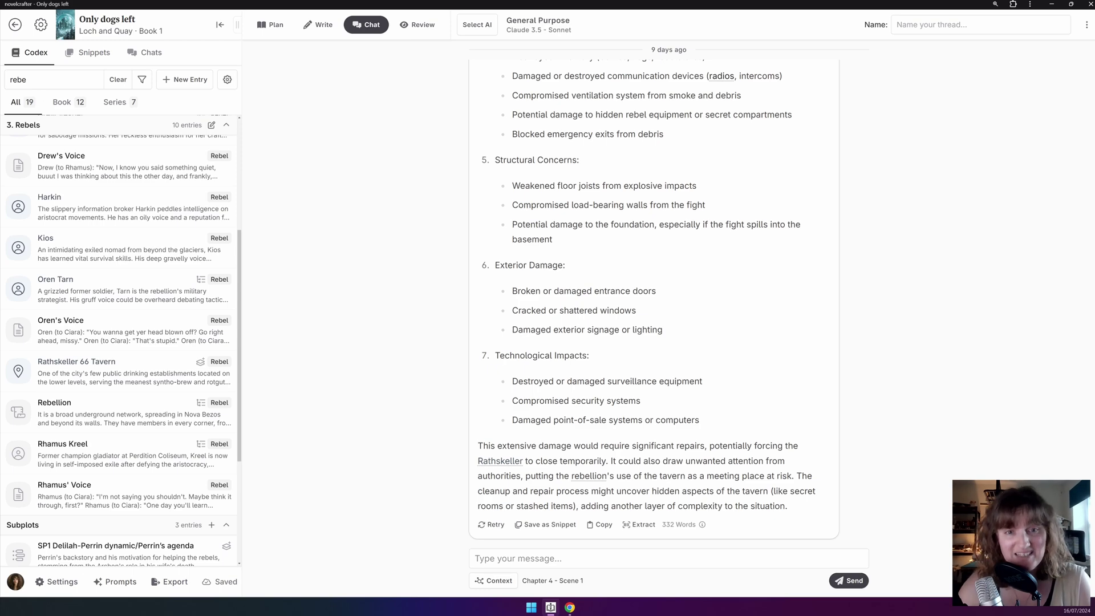
# - Clear the codex search to list all 79 entries, then briefly view the likecarelove entry
pyautogui.click(118, 80)
pyautogui.scroll(5, 242, 129)
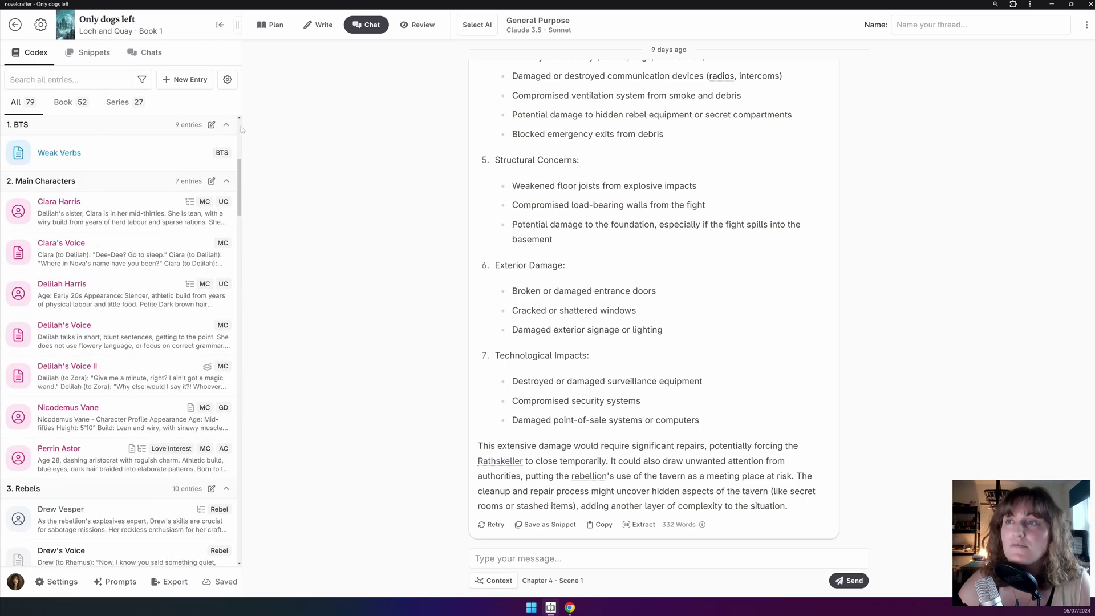
pyautogui.scroll(5, 241, 130)
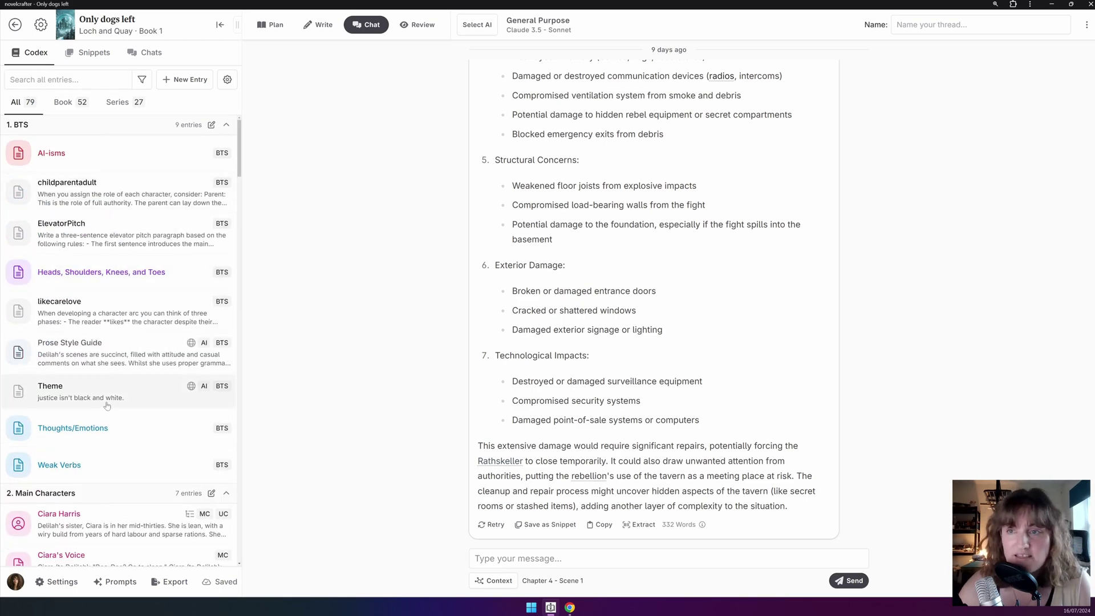
pyautogui.click(96, 320)
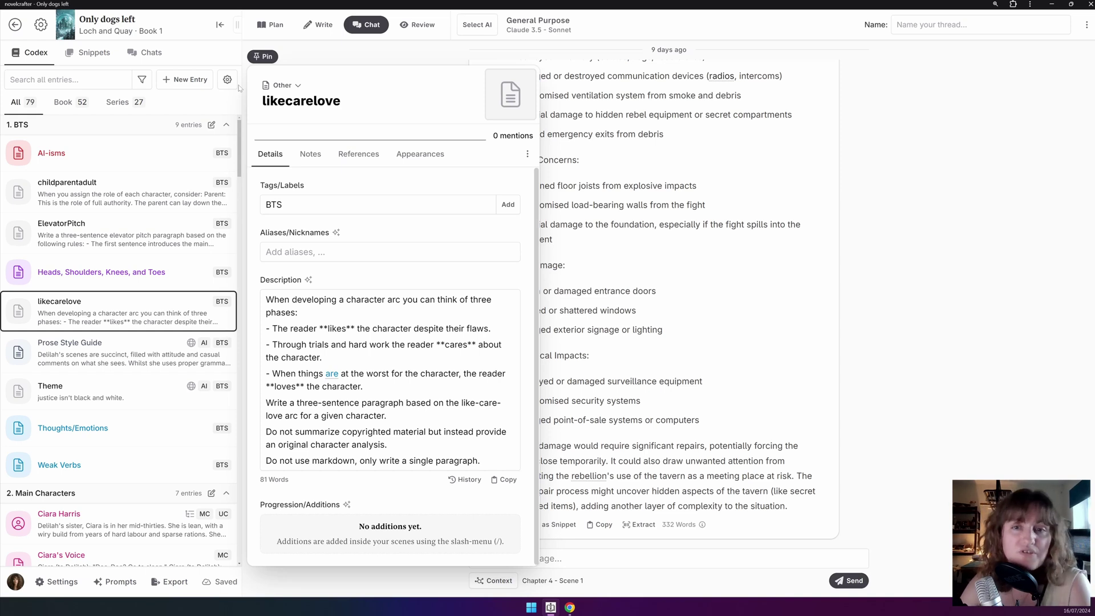
pyautogui.click(815, 326)
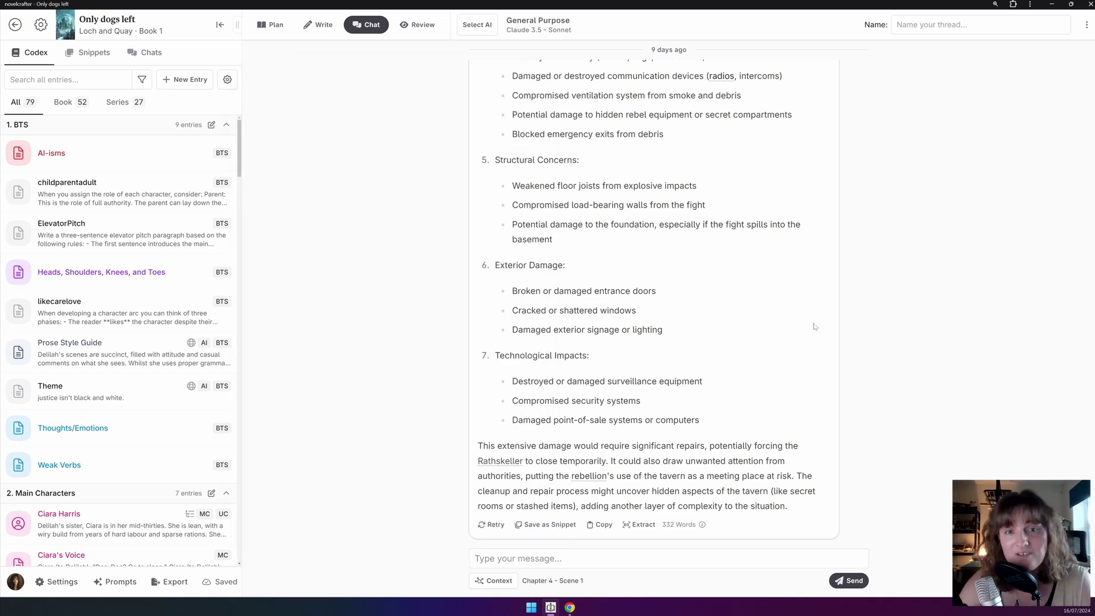